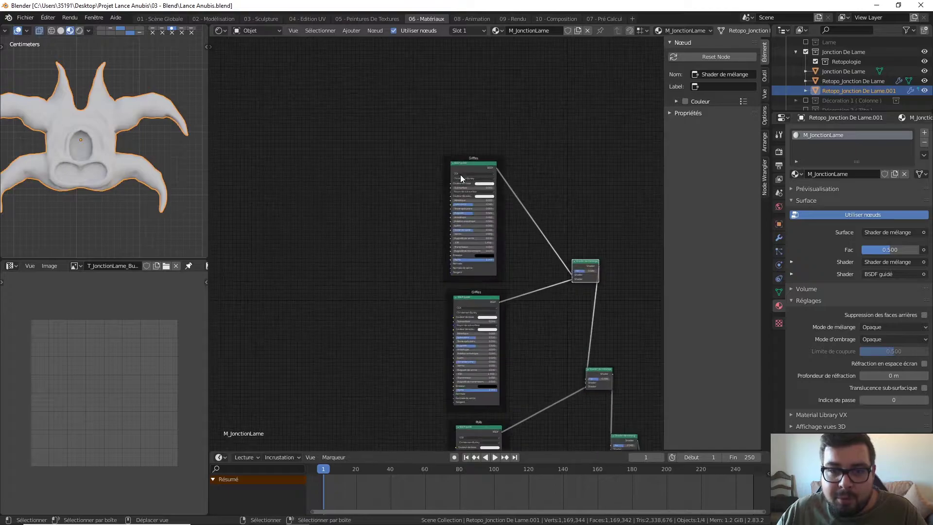
Step: Set the claw Principled BSDF's base colour value (V) to 0.1, making it nearly black
ctrl+shift+click(468, 162)
scroll(472, 131, up, 2)
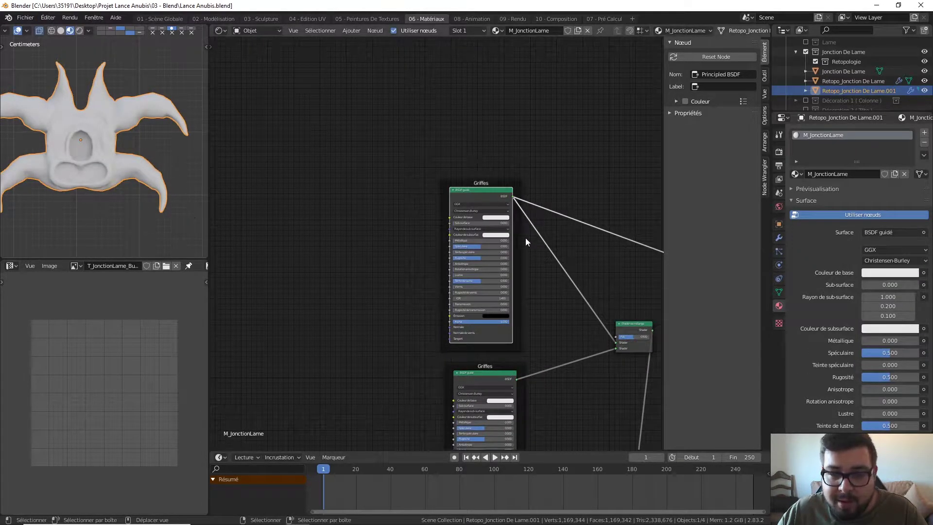
scroll(526, 238, up, 2)
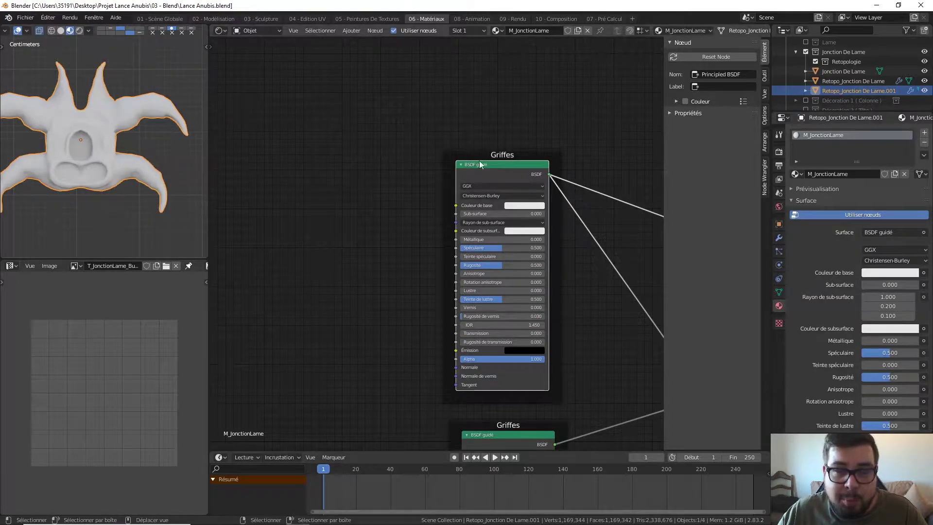
click(539, 205)
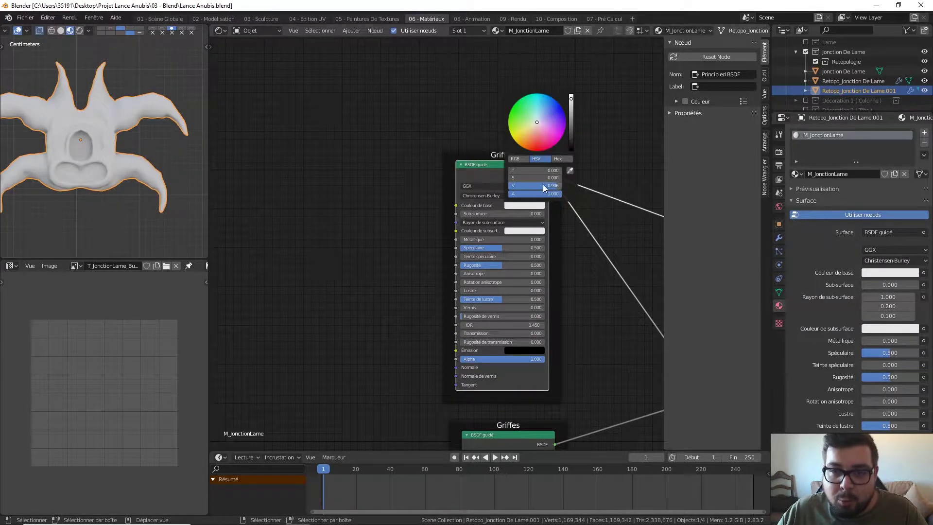
click(543, 186)
text(0.1)
key(Return)
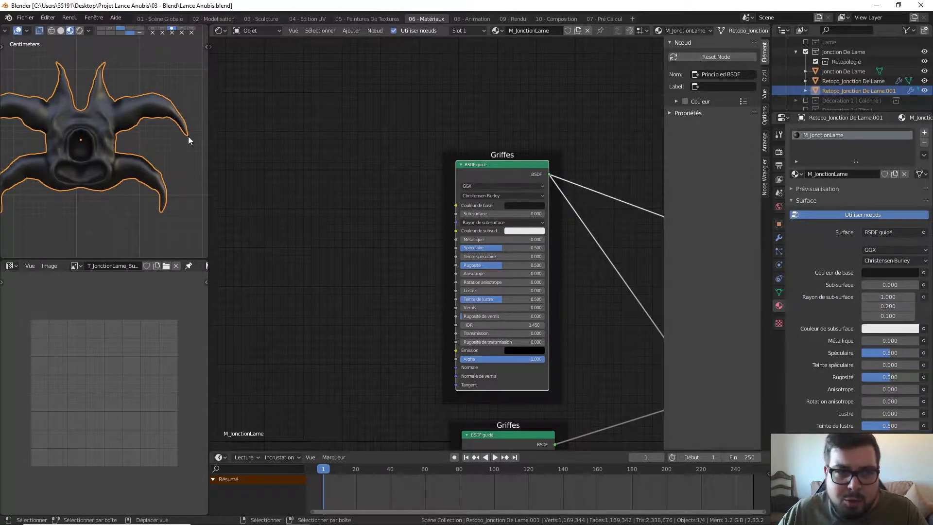
Step: Orbit and zoom the viewport onto a claw to check the dark colour
middle_drag(188, 140, 126, 143)
scroll(116, 124, up, 3)
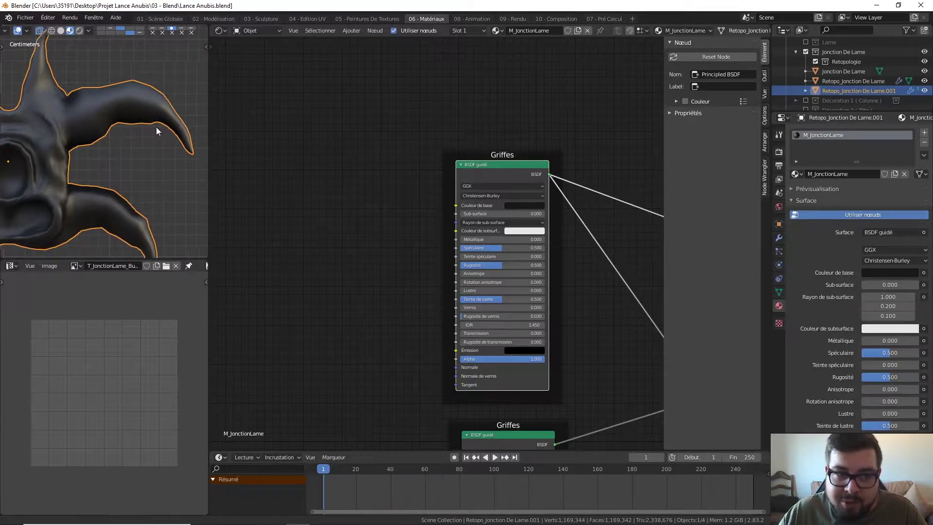
scroll(143, 131, up, 2)
scroll(142, 130, up, 2)
scroll(136, 125, up, 2)
middle_drag(136, 125, 75, 144)
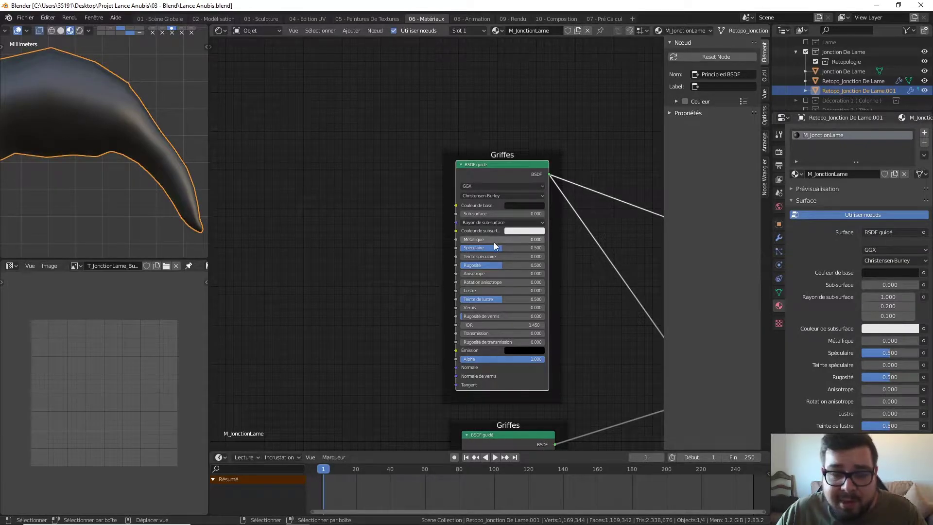
click(372, 243)
key(shift+a)
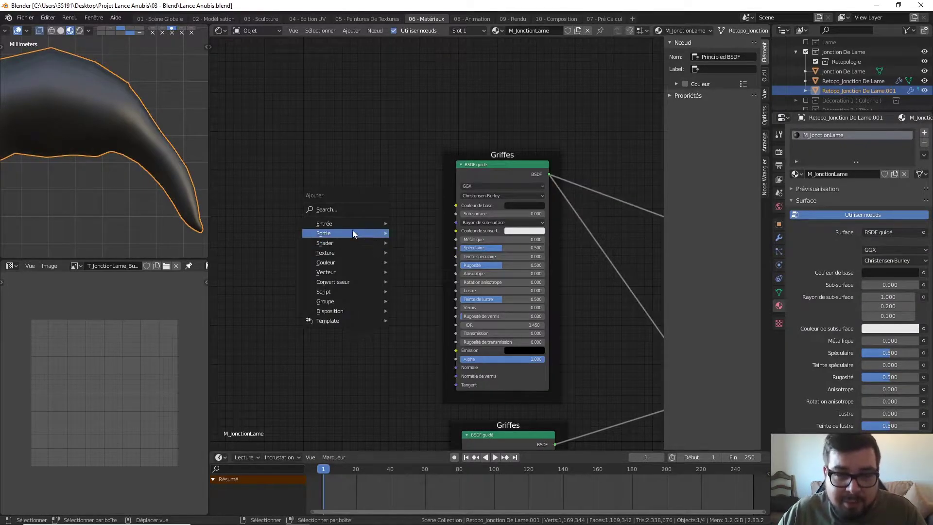
mouse_move(324, 223)
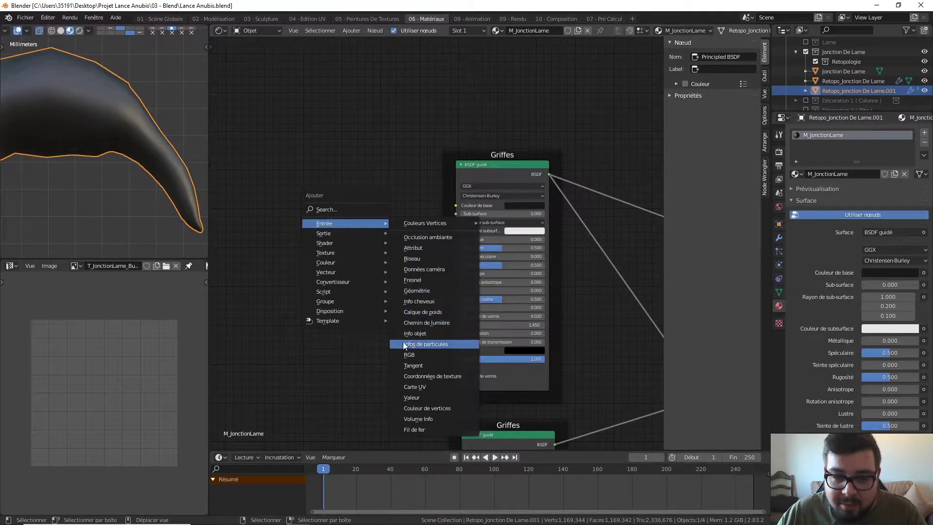
Step: Add a Fresnel node left of the BSDF, link its Fac to Specular, IOR 2.15
click(432, 282)
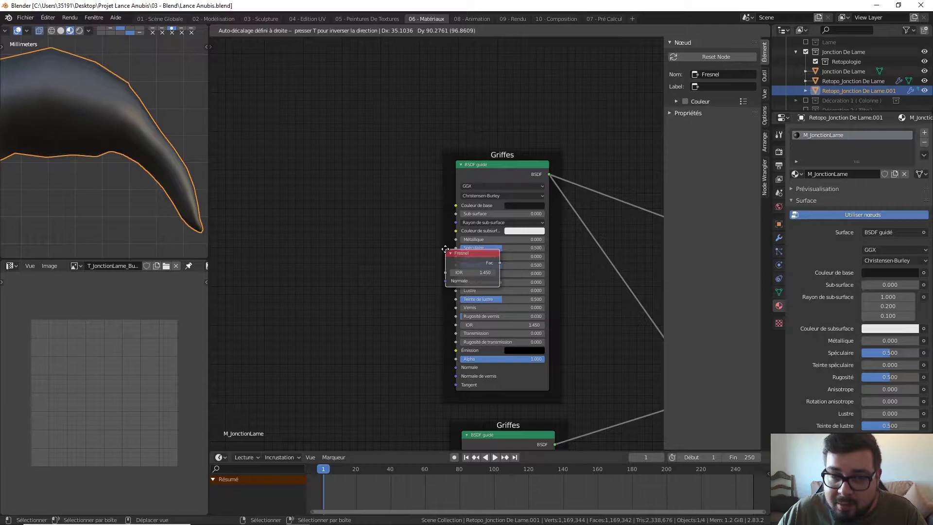
click(445, 250)
drag(471, 264, 345, 244)
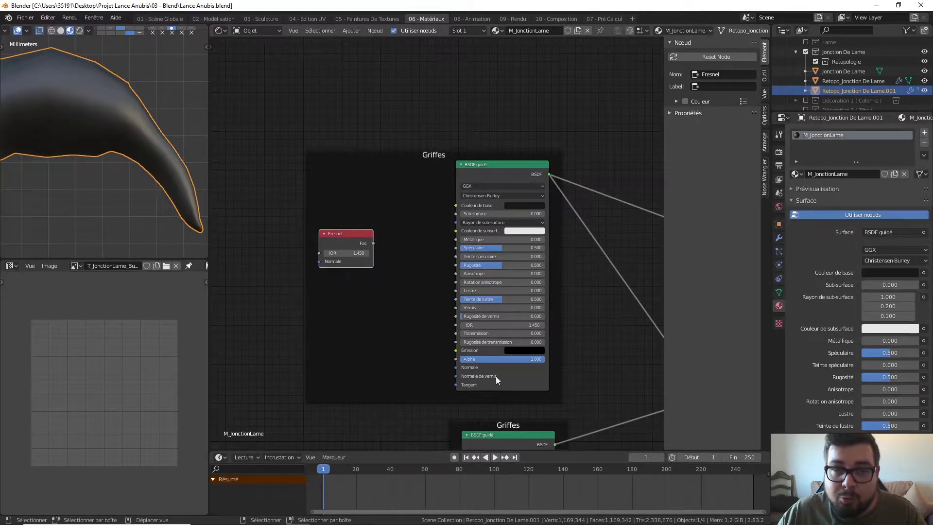
mouse_move(373, 243)
mouse_down()
mouse_move(407, 225)
mouse_move(456, 248)
mouse_up()
click(346, 253)
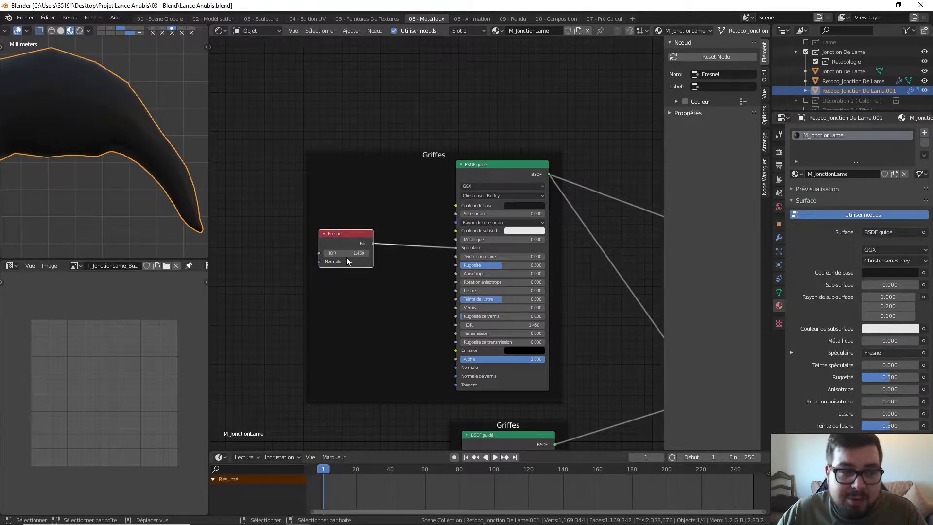
text(2.15)
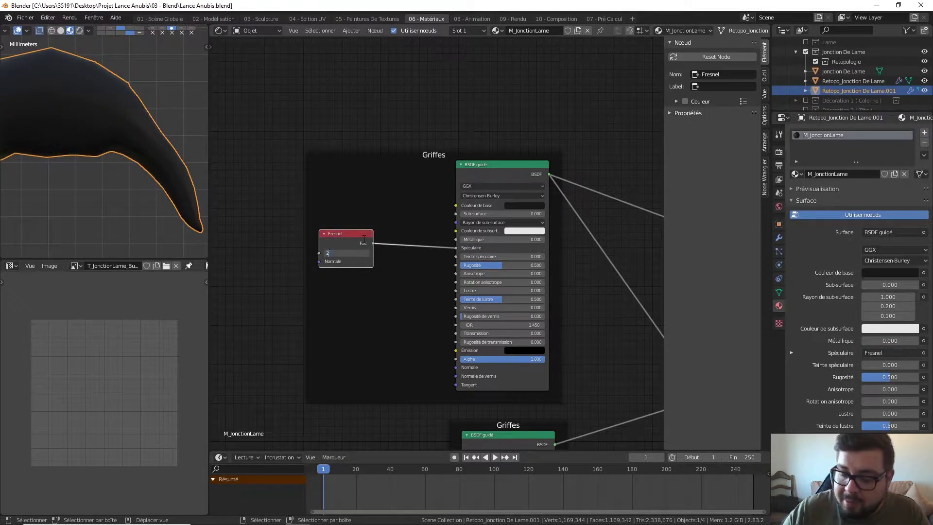
key(Return)
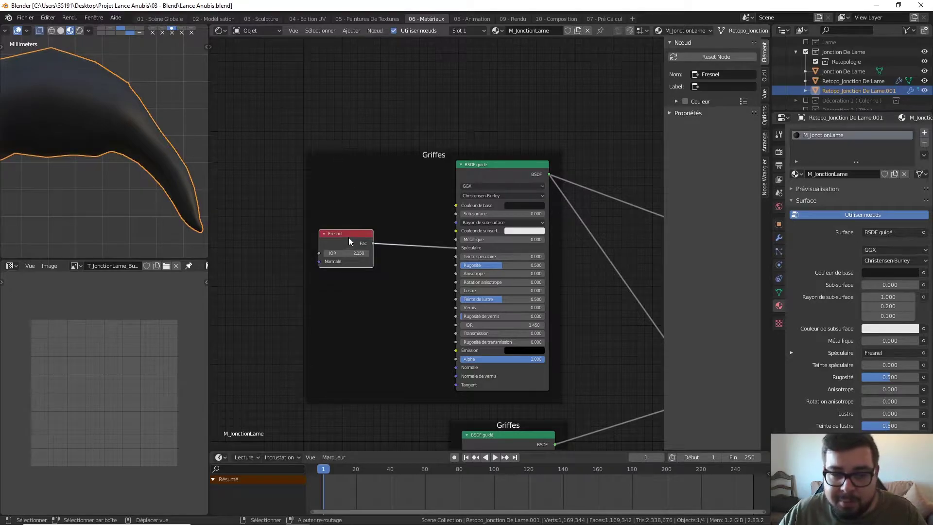
Step: Set the claw BSDF Roughness to 0.25, then 0.35, nudging the Fresnel node into place
middle_drag(352, 236, 384, 189)
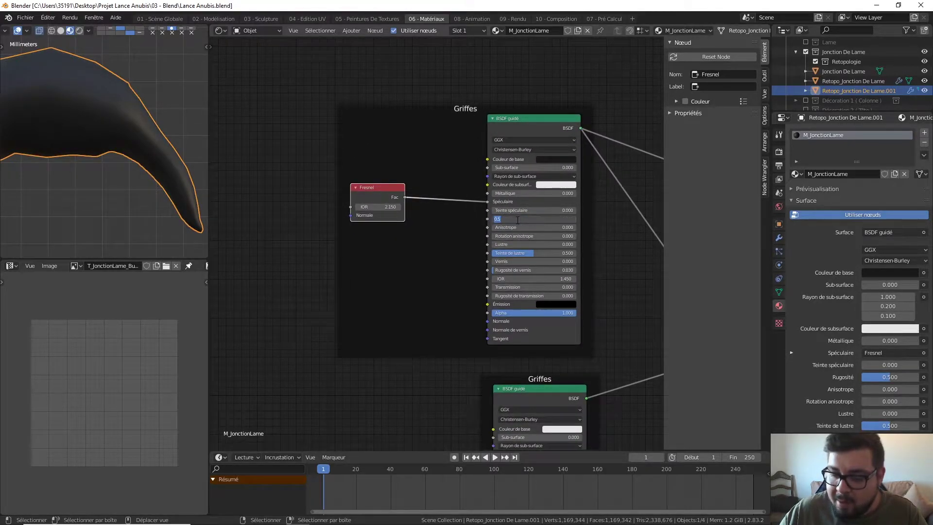
text(0)
key(Return)
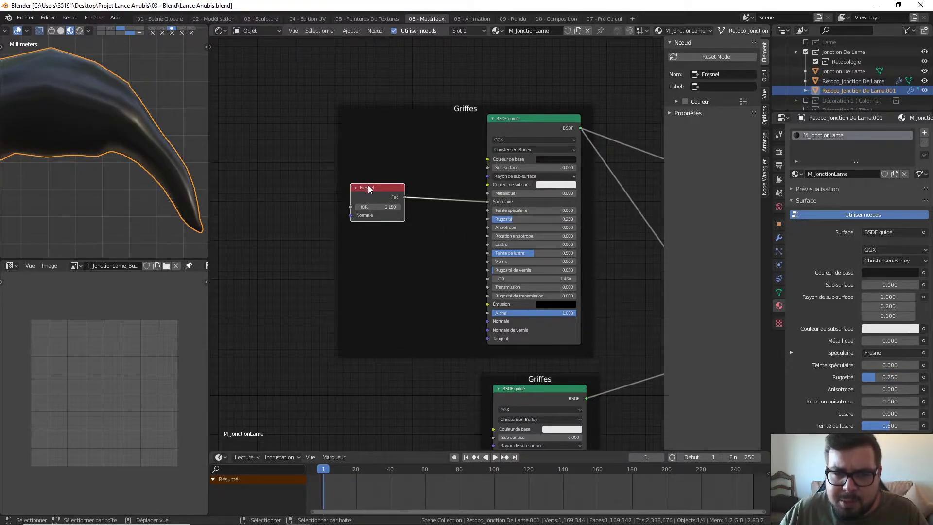
drag(367, 187, 368, 175)
click(518, 218)
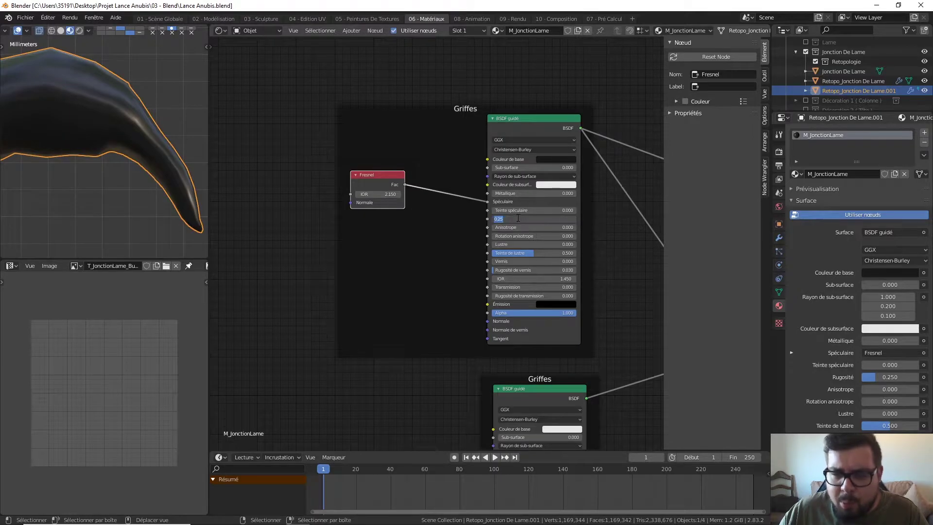
text(.35)
key(Return)
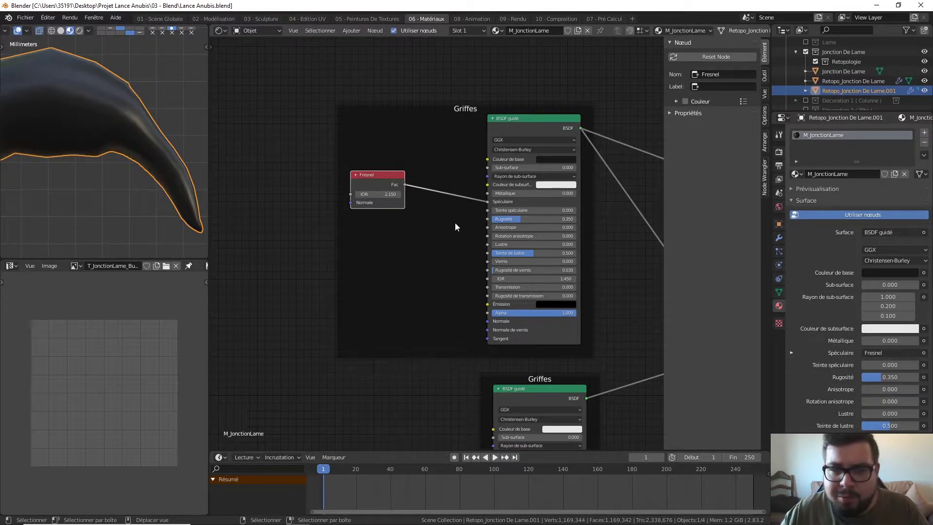
drag(373, 176, 369, 168)
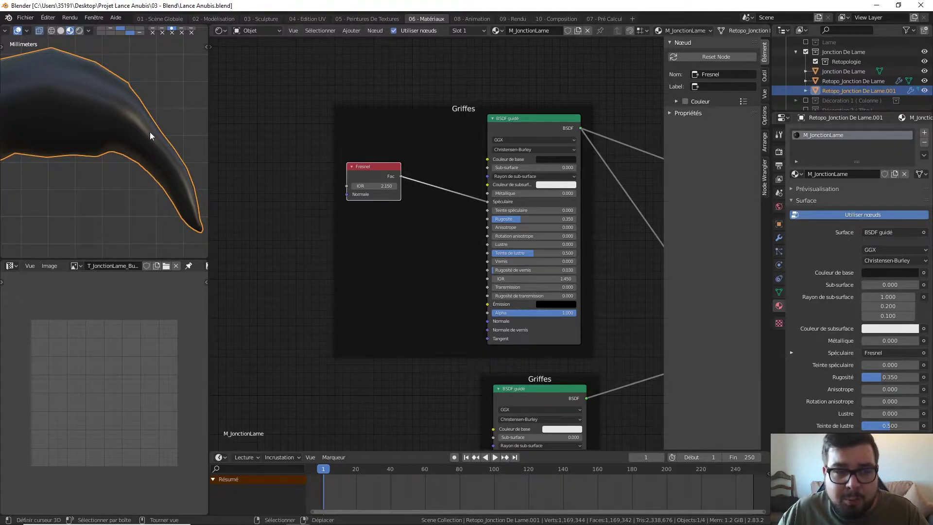
Step: Add a Bump node and connect its Normal output to the BSDF Normal input
click(411, 261)
key(shift+a)
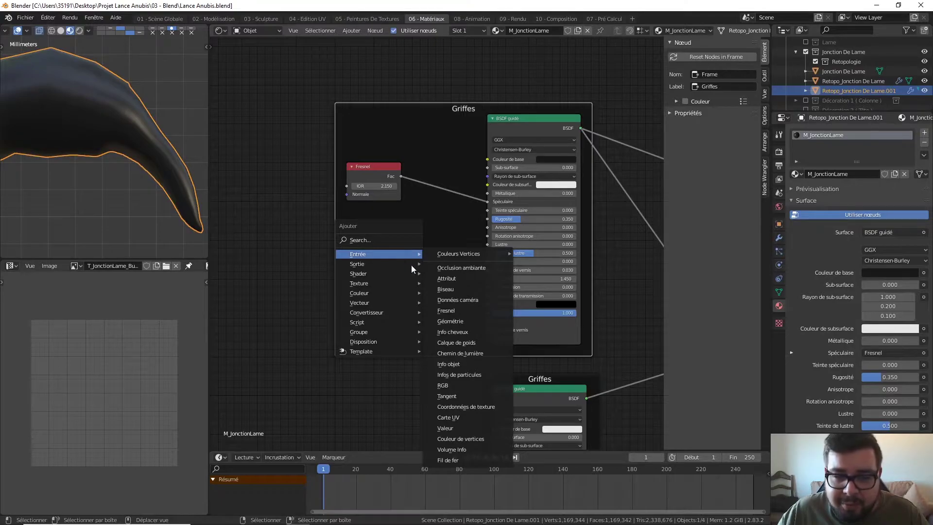
mouse_move(359, 302)
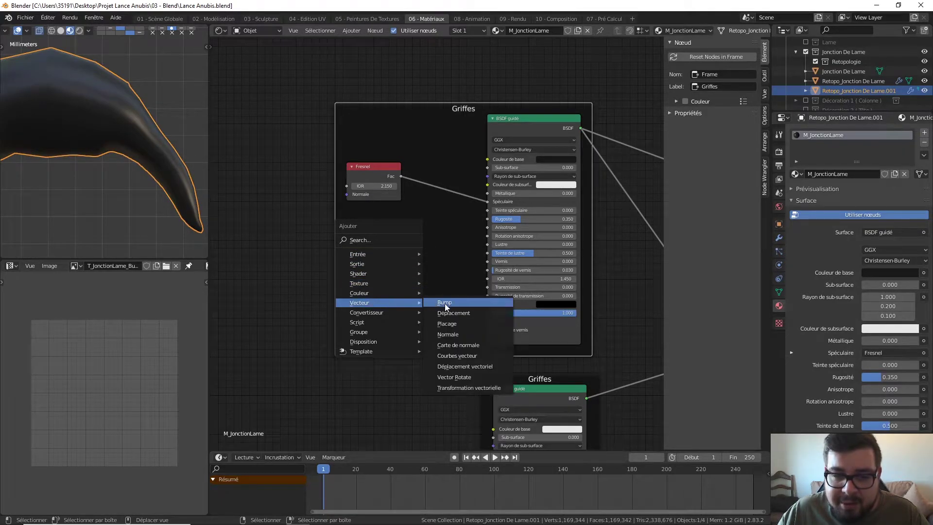
click(444, 304)
drag(442, 276, 489, 321)
Step: Add a Wave Texture left of the Bump node and link its Color to Bump Height
key(shift+a)
mouse_move(365, 212)
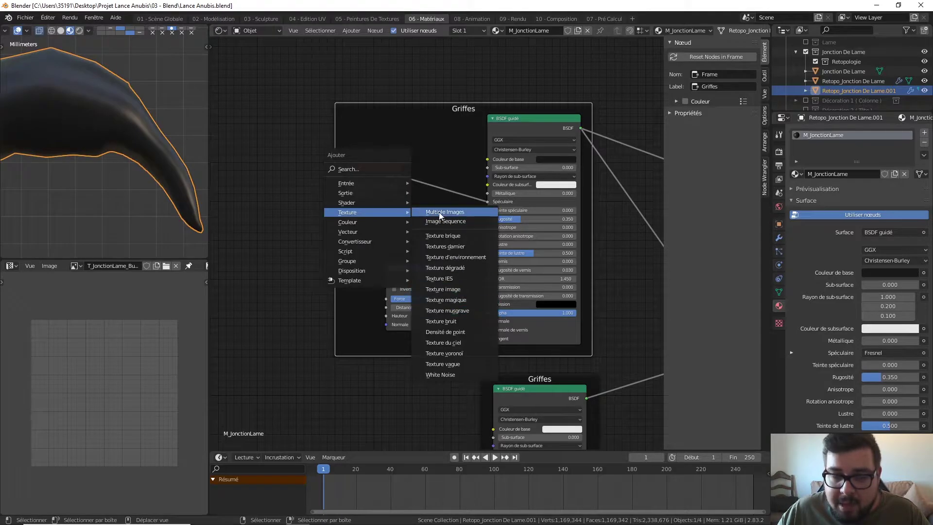
click(459, 360)
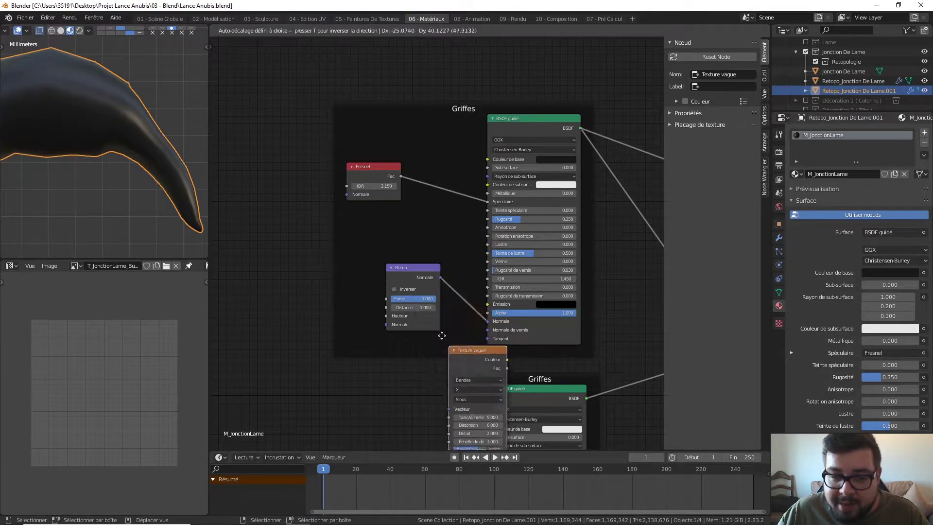
click(332, 237)
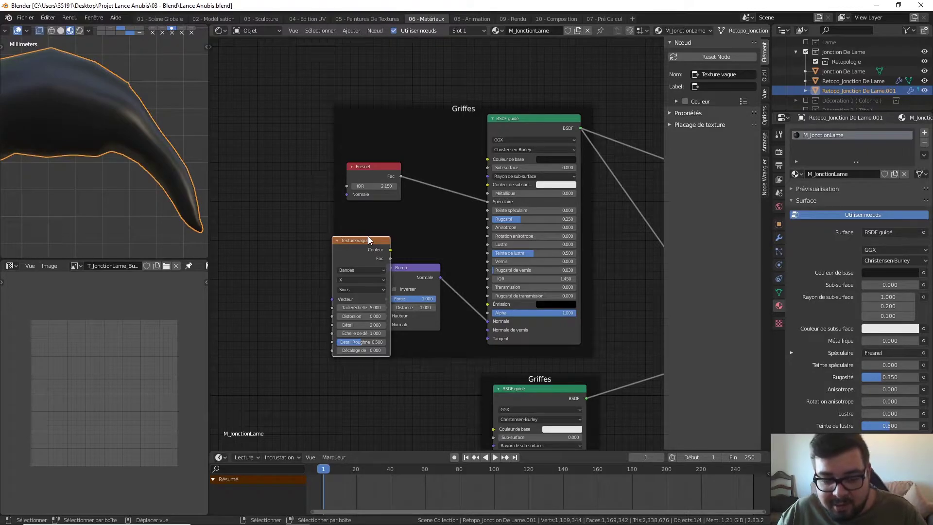
drag(368, 240, 367, 219)
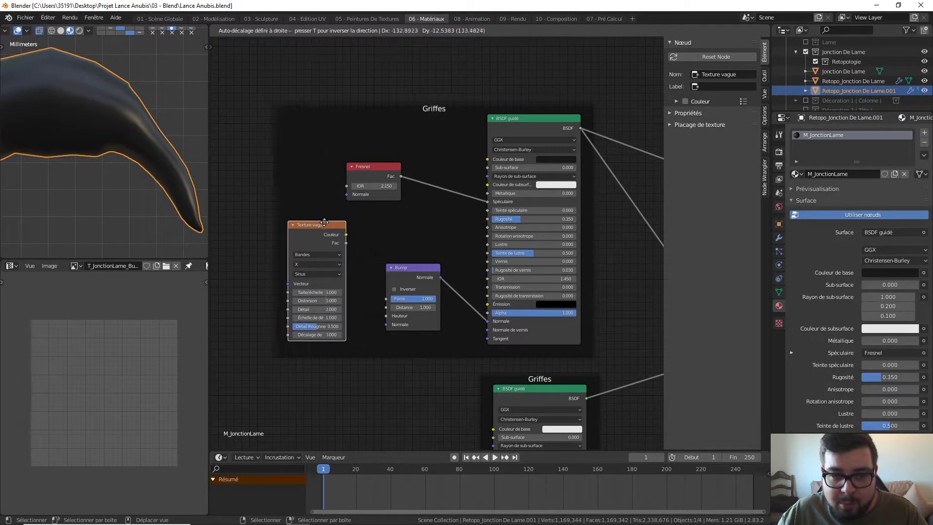
mouse_move(367, 219)
mouse_down()
mouse_move(295, 226)
mouse_move(368, 275)
mouse_up()
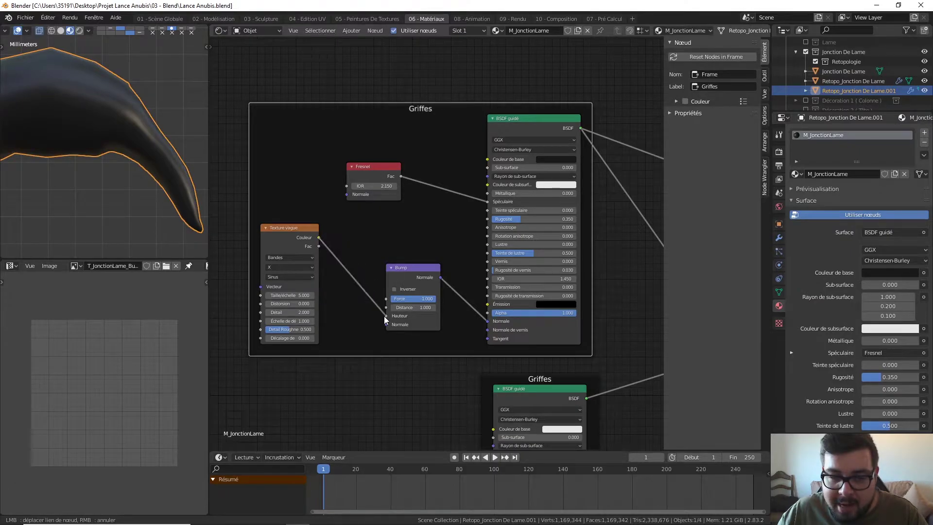
drag(383, 316, 385, 316)
middle_drag(361, 244, 399, 242)
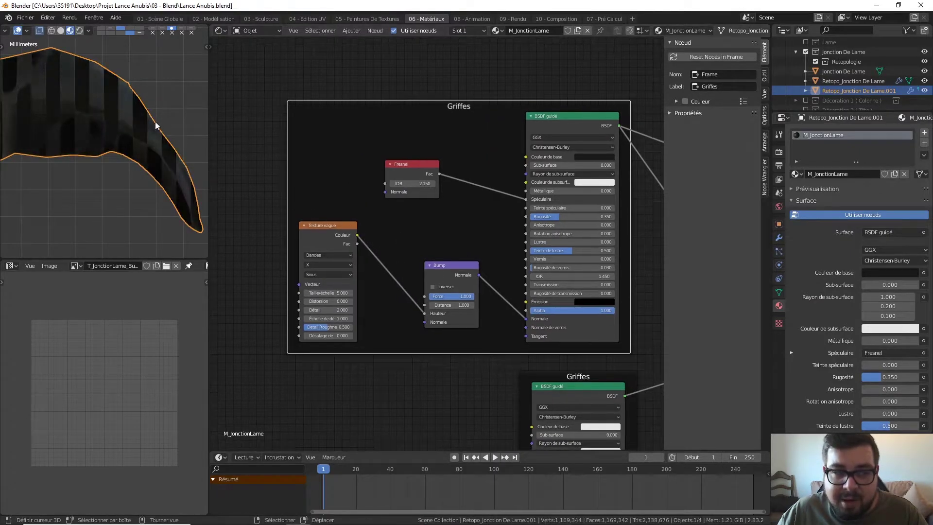
Step: Set the Bump node's distance to 0.1 and strength to 0.350
double_click(444, 304)
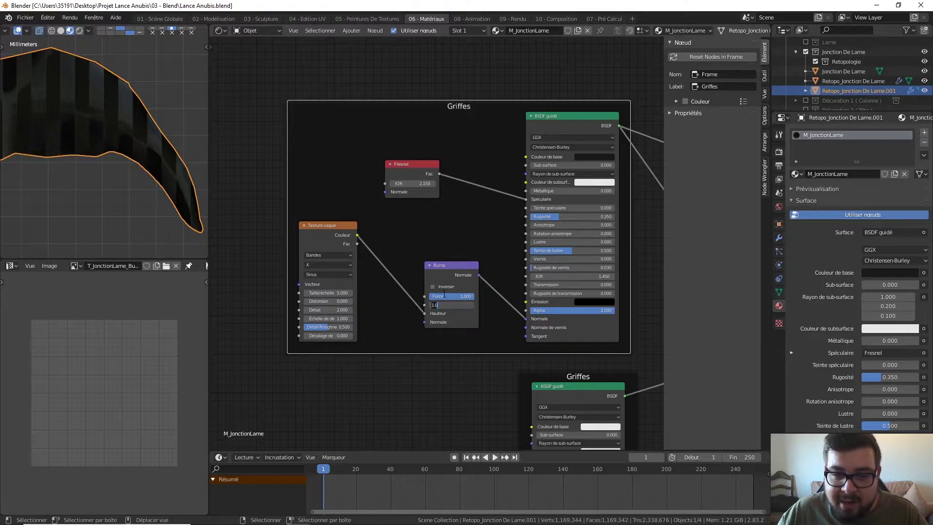
text(0.1)
double_click(450, 295)
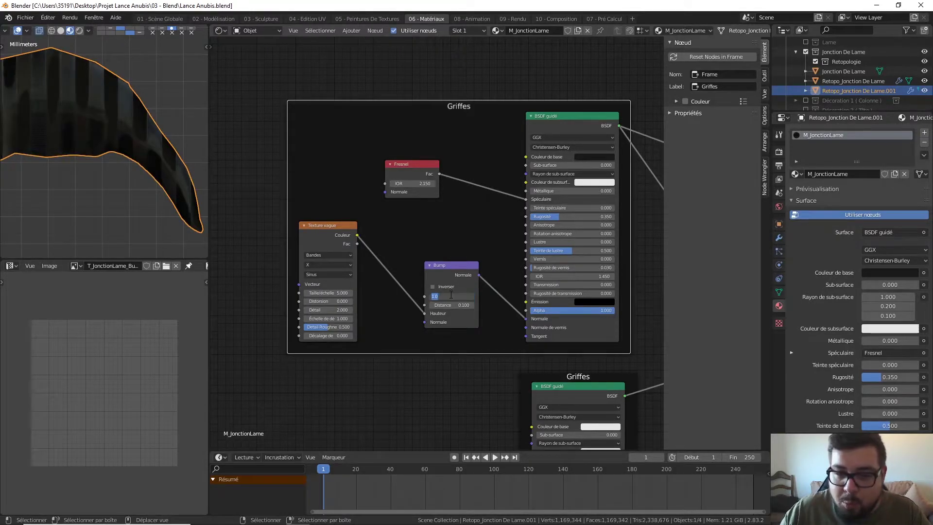
key(Return)
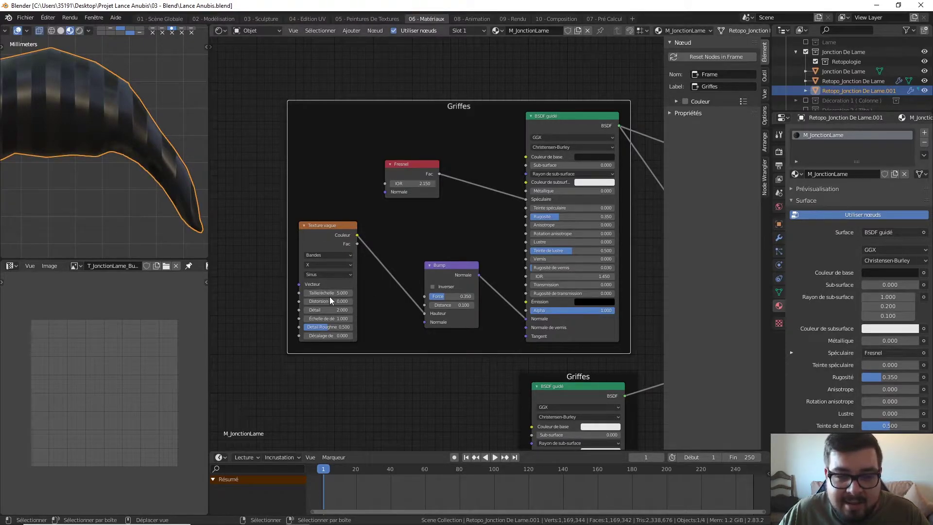
Step: Make the wave texture bands run along Y with a scale of 55
click(320, 265)
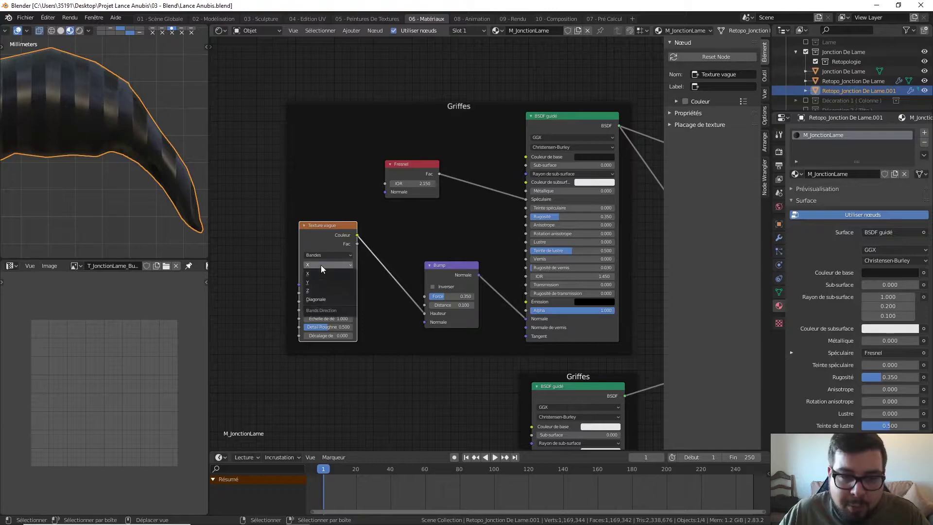
click(319, 281)
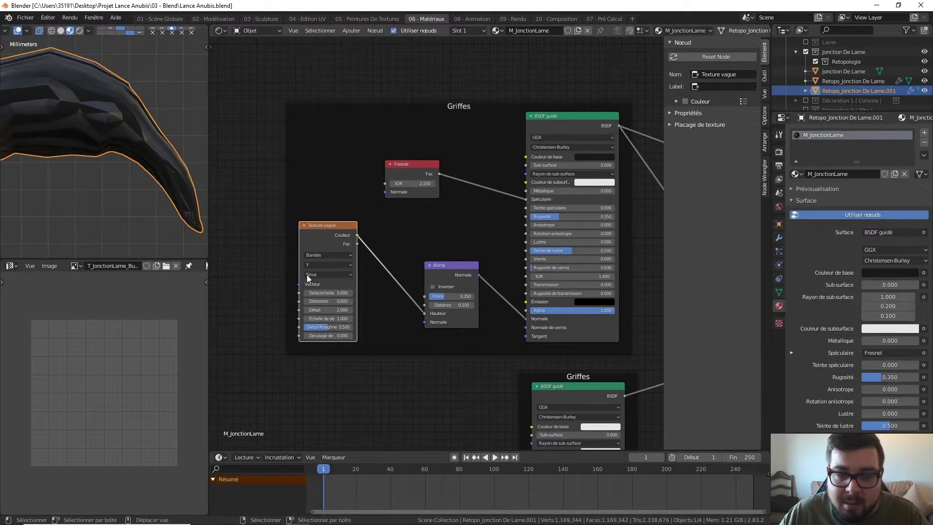
click(329, 292)
text(55)
key(Return)
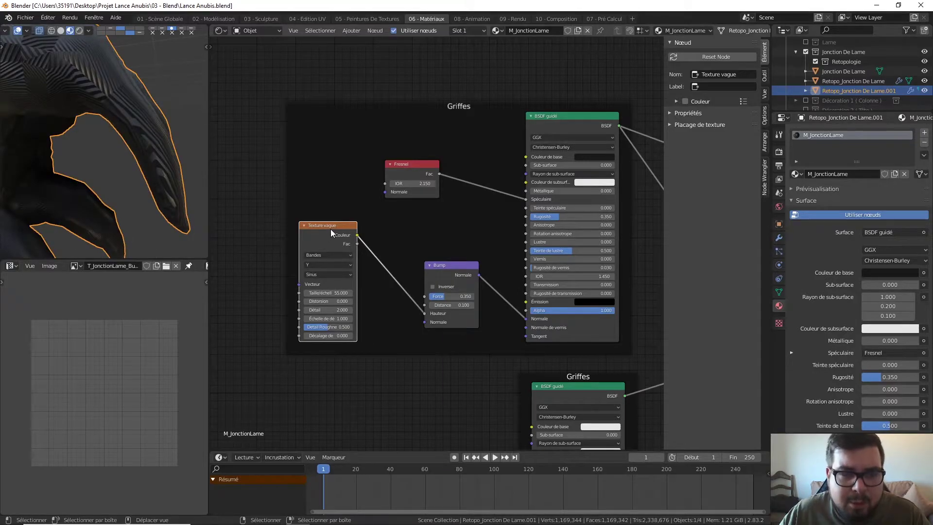
Step: Add Texture Coordinate and Mapping nodes left of the wave texture, feeding UV into Mapping
key(ctrl+t)
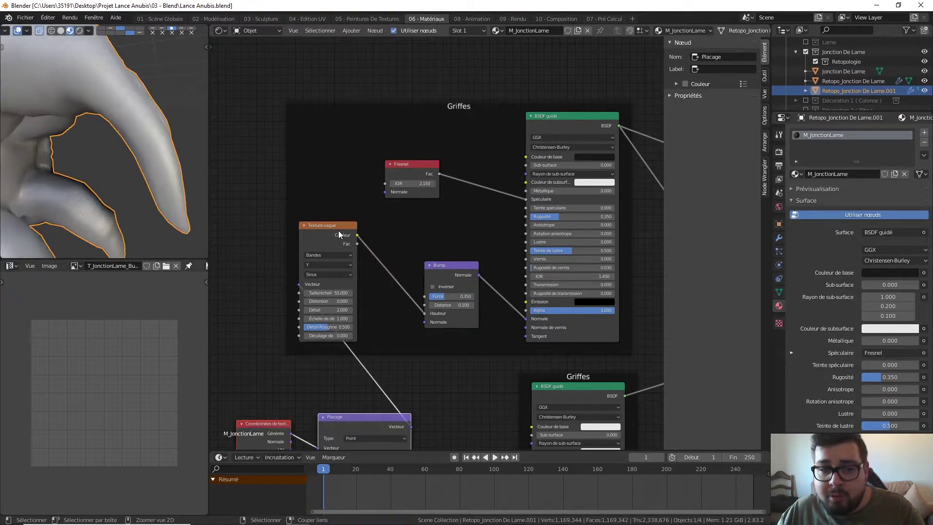
middle_drag(338, 238, 433, 210)
drag(462, 347, 333, 447)
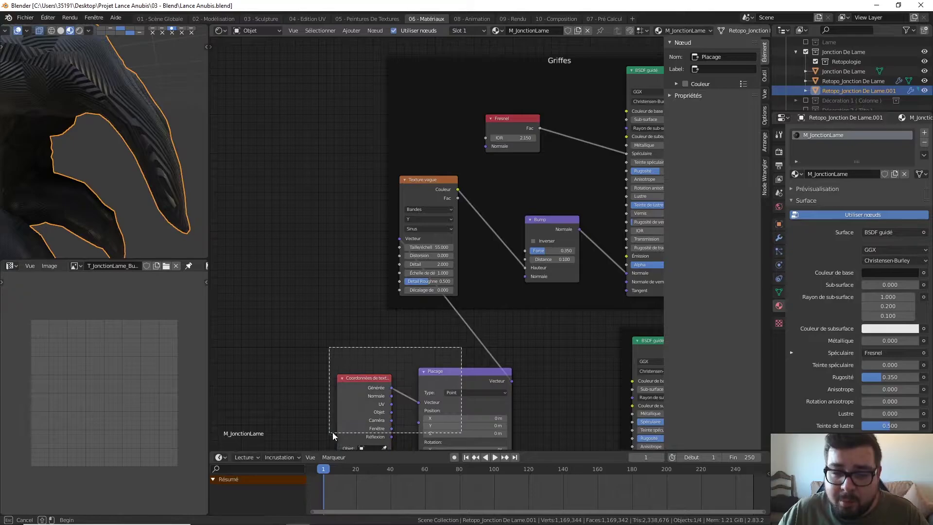
mouse_move(415, 386)
mouse_down()
mouse_move(481, 214)
mouse_move(479, 174)
mouse_up()
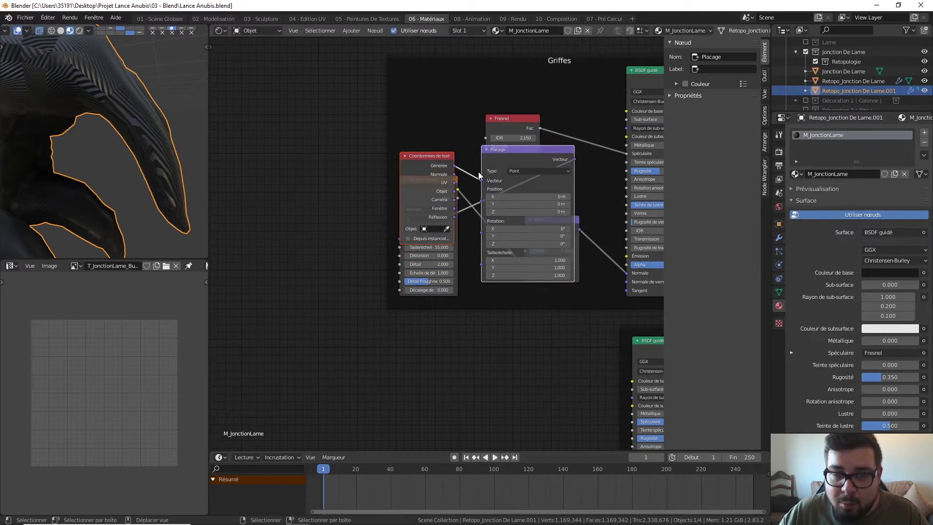
key(g)
click(281, 172)
drag(288, 181, 261, 183)
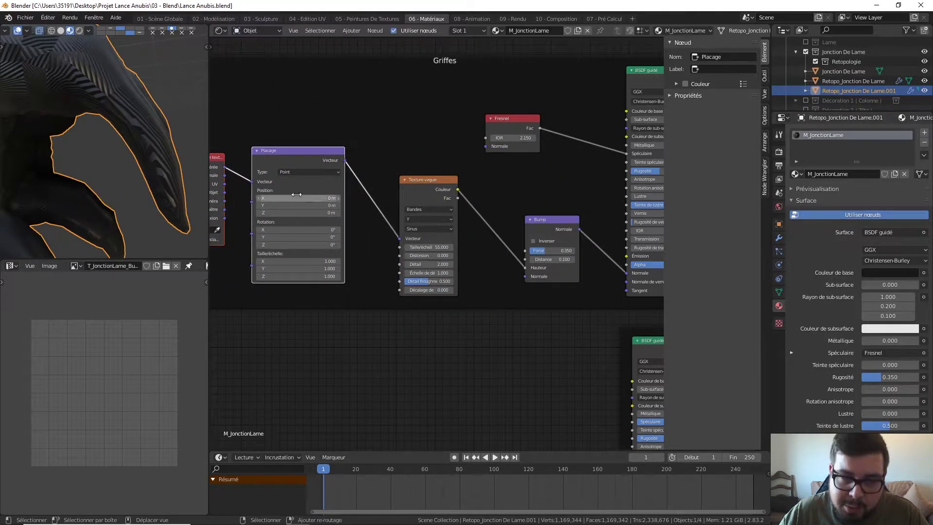
middle_drag(262, 195, 343, 218)
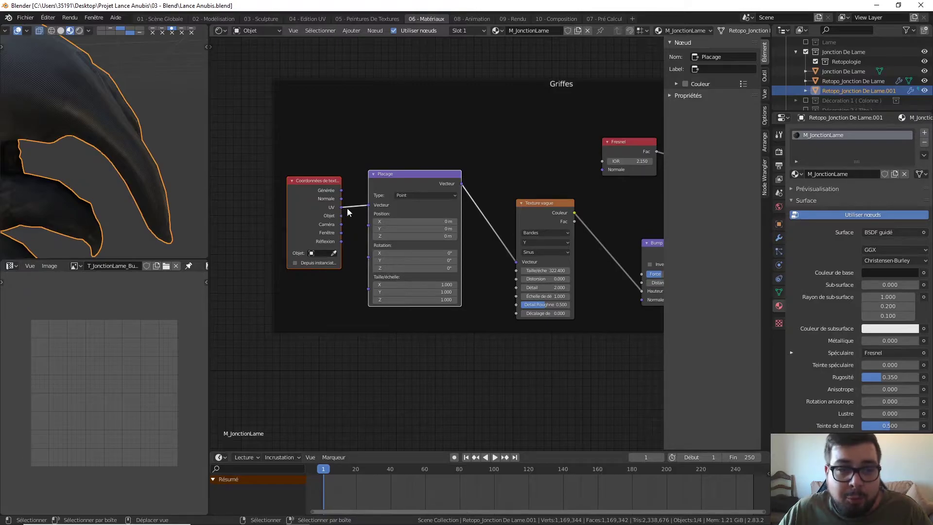
Step: Raise the wave texture scale to 125 and orbit the claw to inspect the finer stripes
click(564, 270)
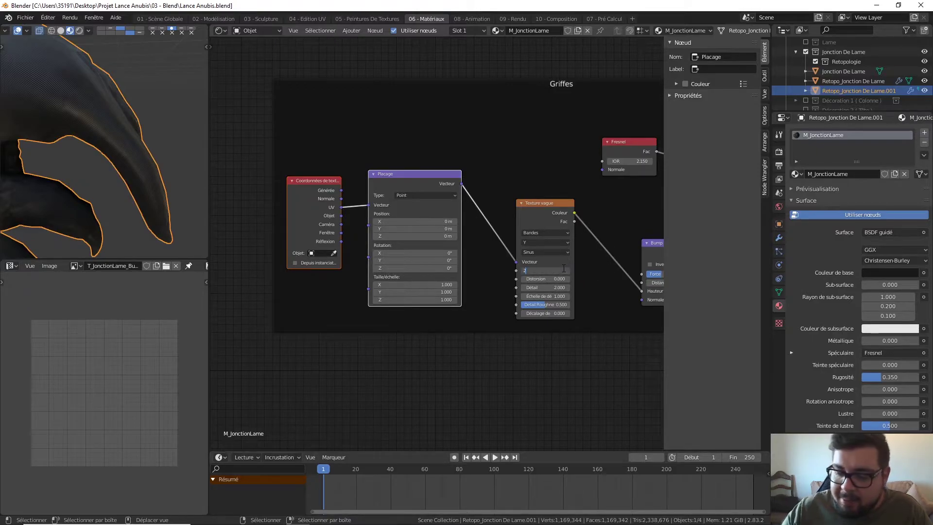
text(5.0)
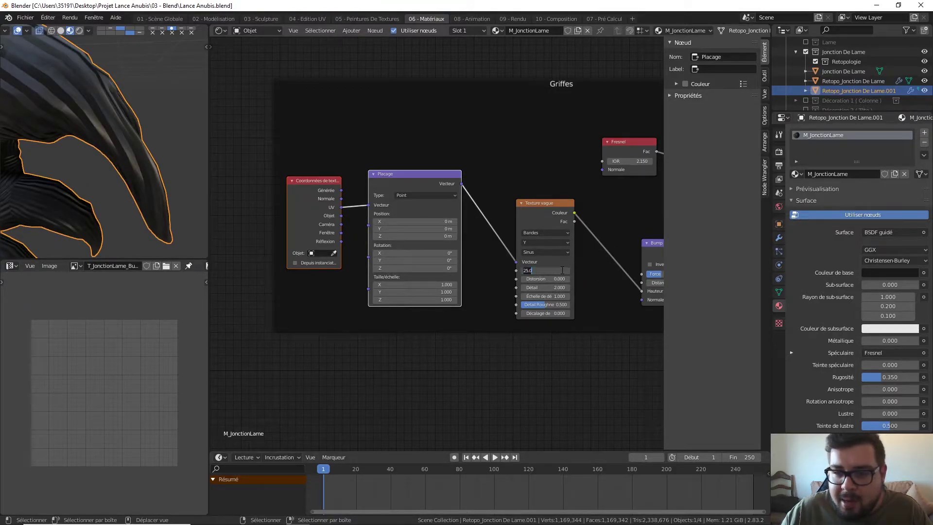
text(25)
key(Return)
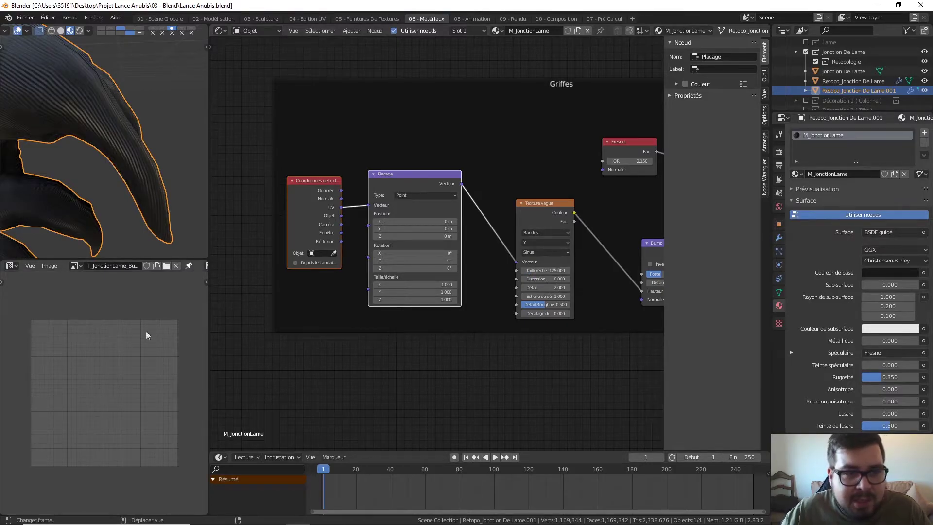
middle_drag(158, 233, 140, 84)
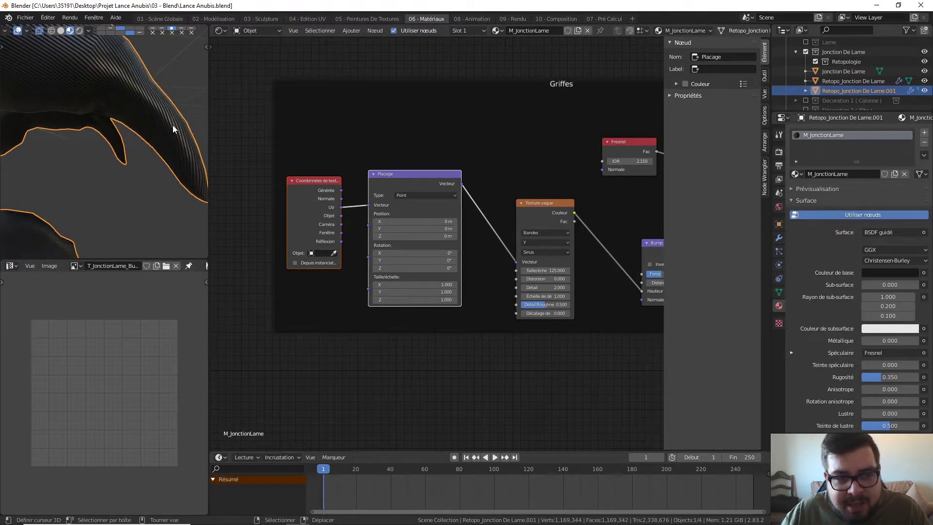
middle_drag(174, 150, 130, 167)
Step: Set the wave texture distortion to 15 and move the Fresnel node down-right toward the shader
middle_drag(106, 112, 97, 131)
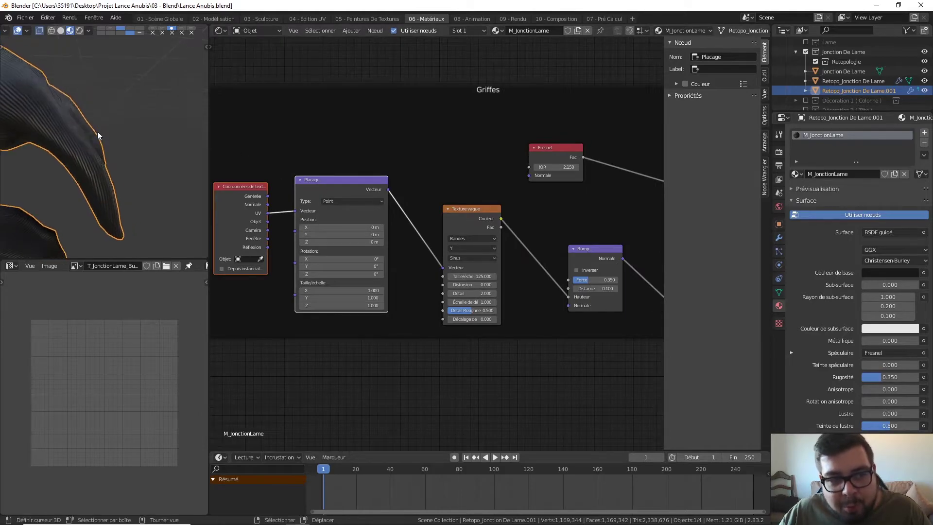
click(471, 285)
text(0.0)
key(Return)
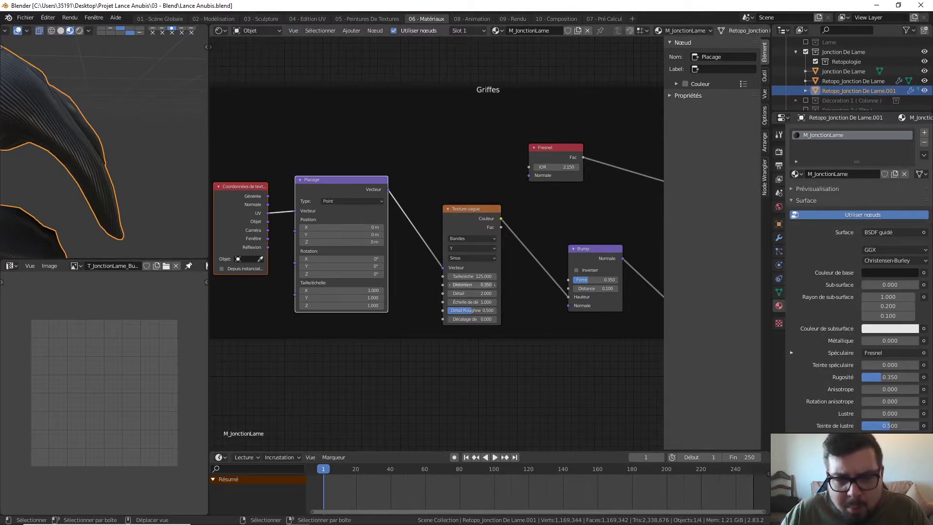
drag(471, 285, 490, 285)
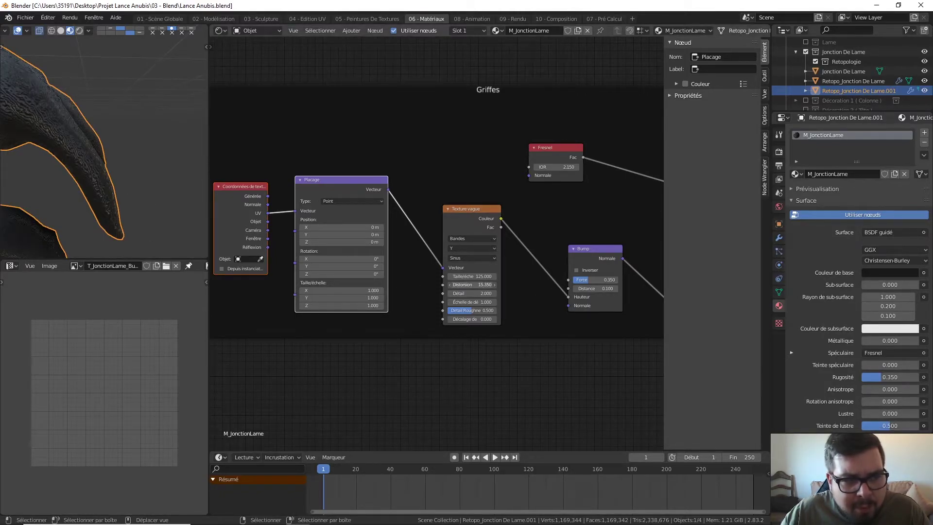
click(474, 287)
text(15)
key(Return)
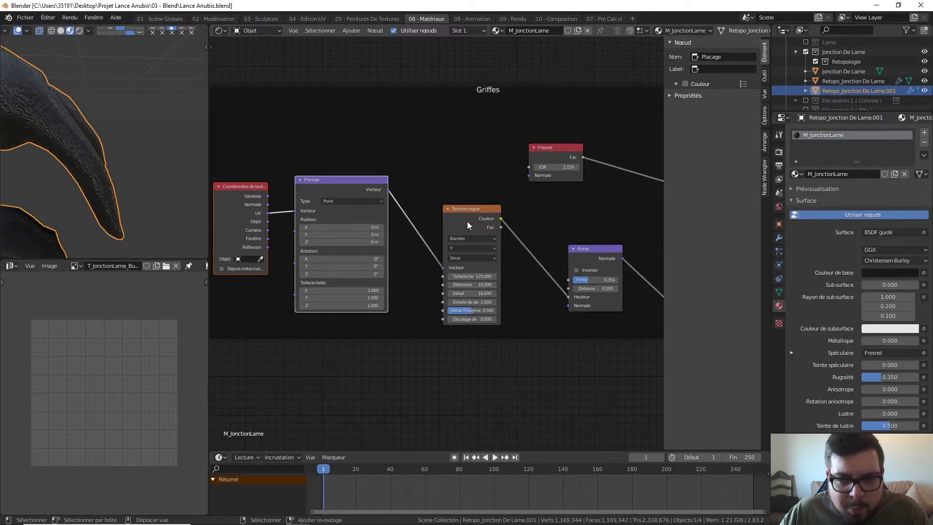
middle_drag(468, 225, 451, 259)
drag(519, 193, 553, 237)
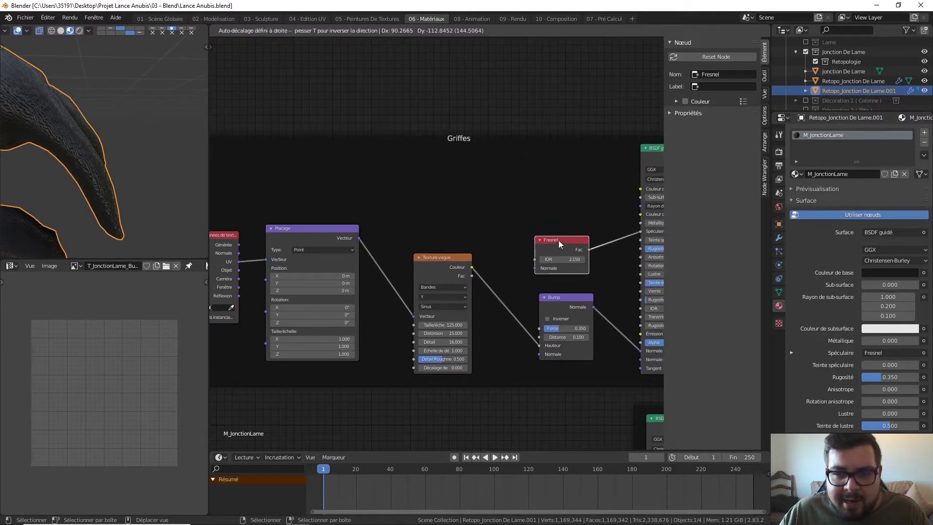
Step: Add a colour mix node above the Fresnel node with a sampled dark first colour and black second
middle_drag(598, 167, 546, 193)
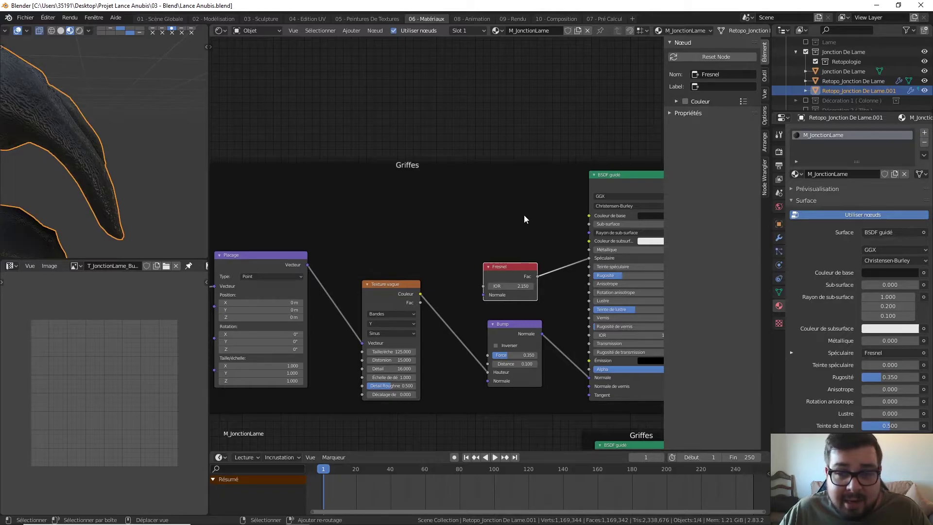
key(shift+a)
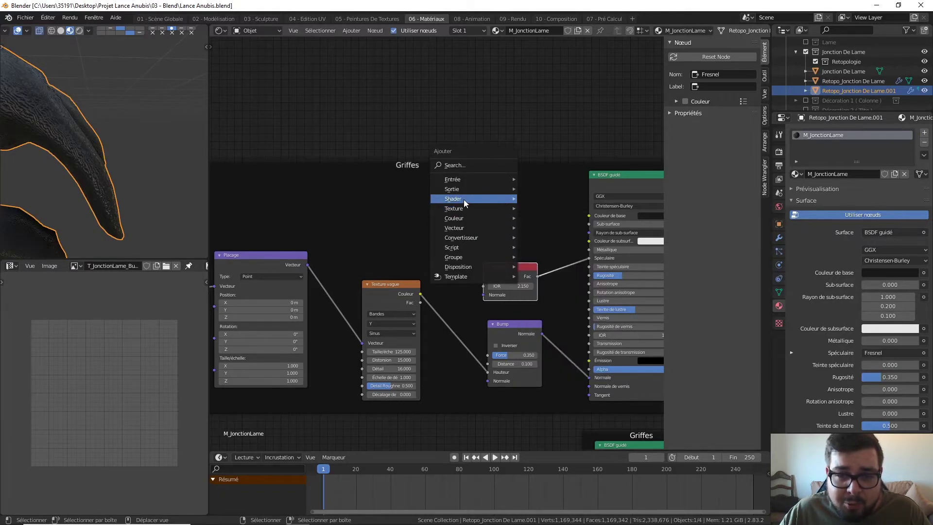
click(556, 270)
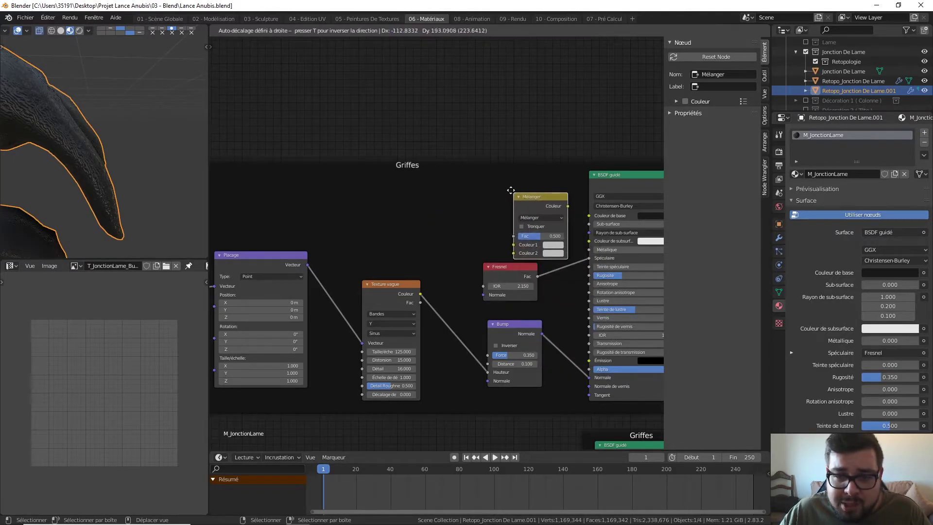
click(512, 195)
click(529, 226)
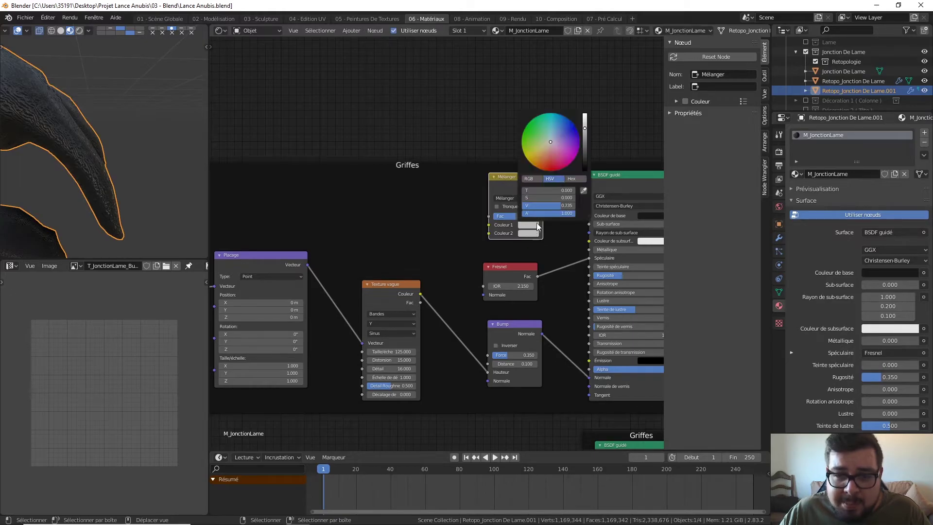
click(583, 190)
click(649, 212)
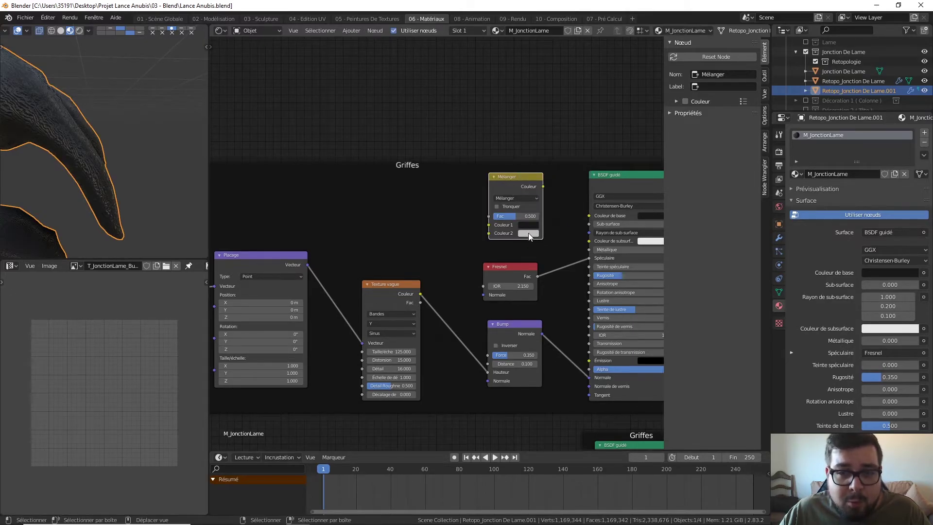
click(529, 232)
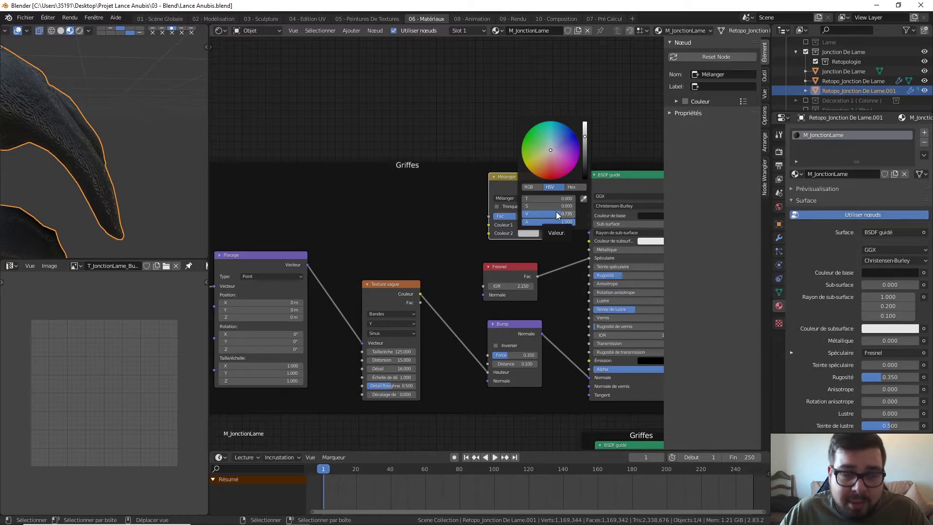
click(584, 178)
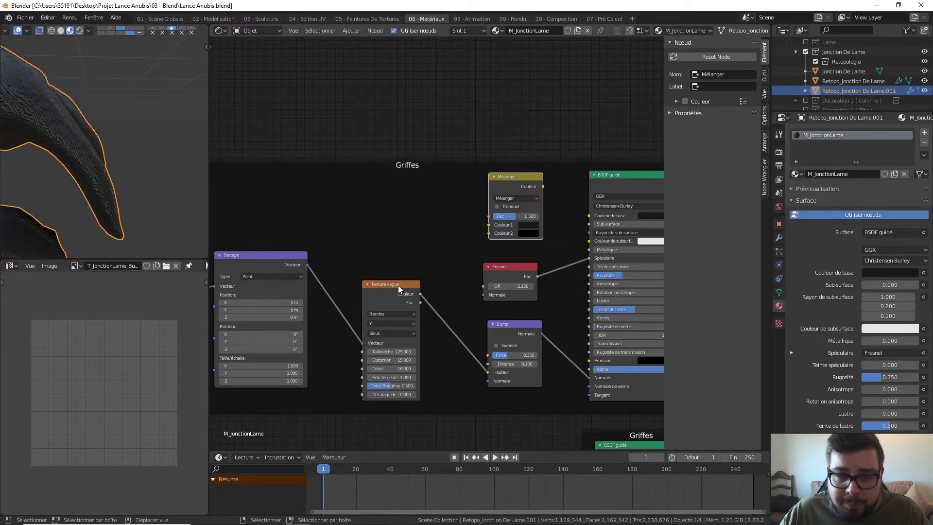
Step: Wire the wave texture into the mix factor, the mix into Base Color, and set Multiply
drag(421, 294, 489, 216)
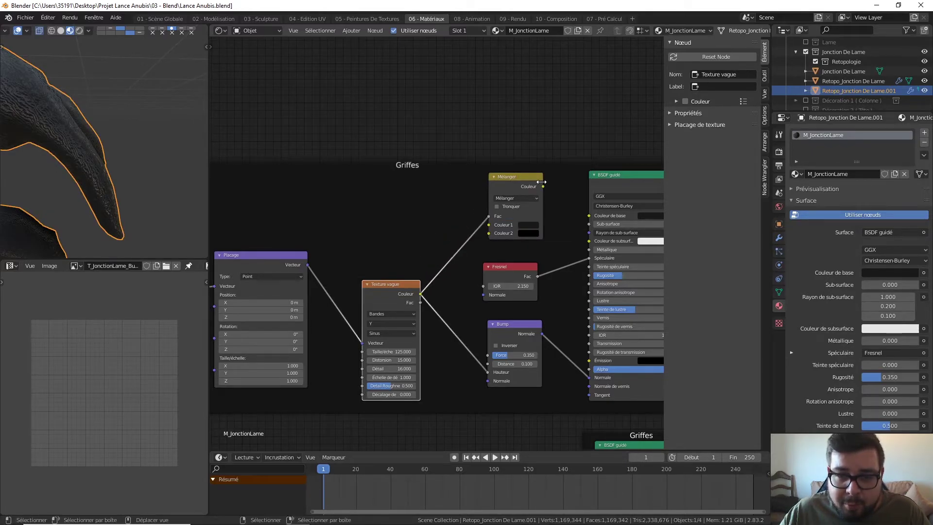
drag(543, 186, 587, 214)
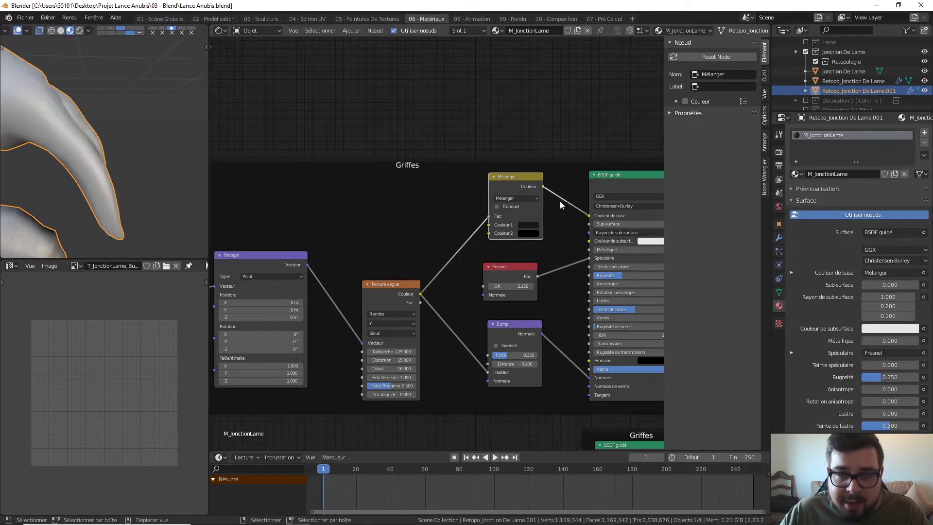
click(527, 196)
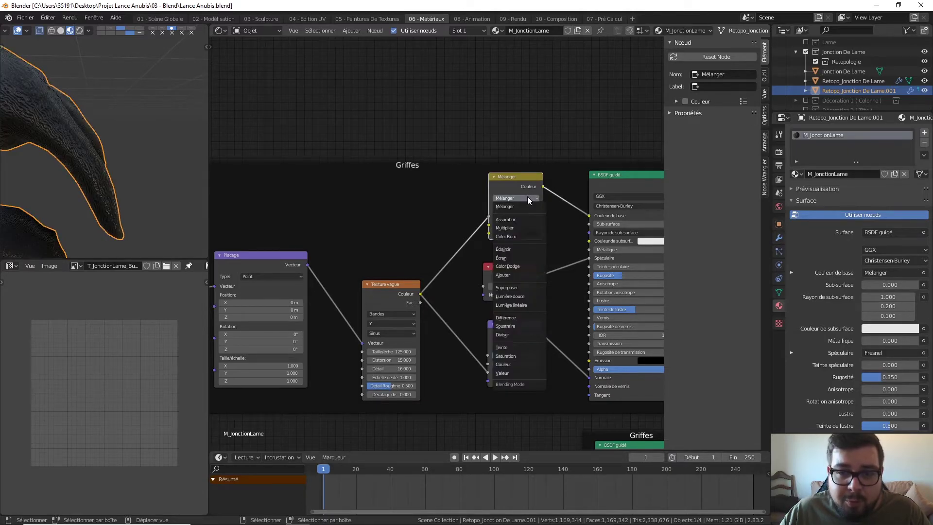
click(516, 228)
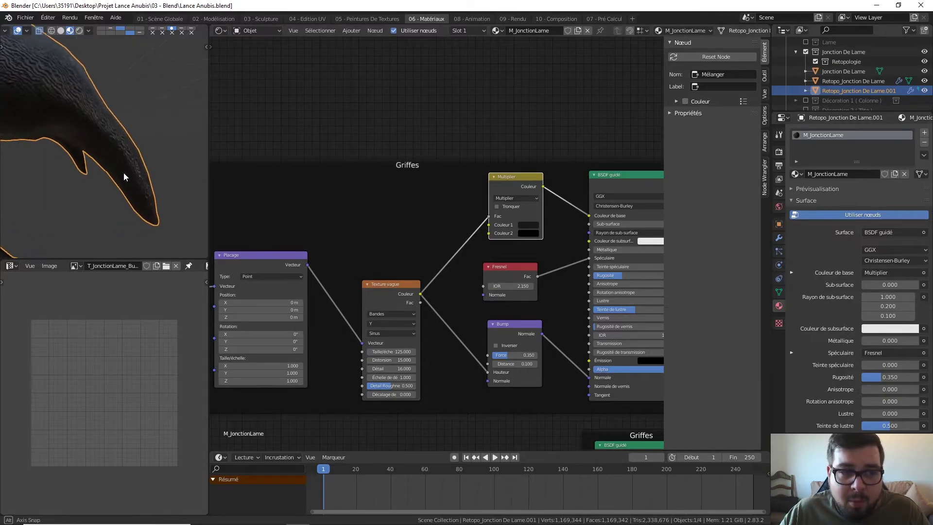
scroll(127, 172, up, 2)
scroll(127, 172, up, 2)
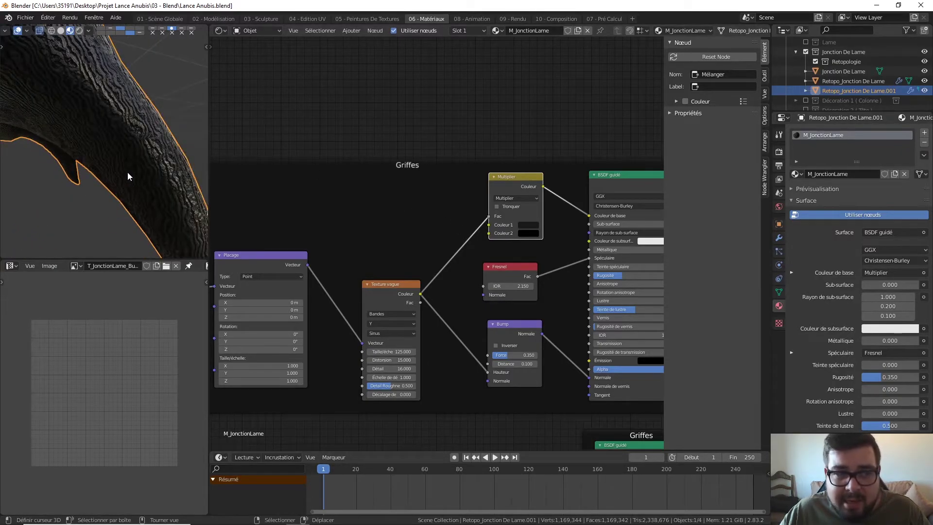
mouse_move(118, 98)
middle_down()
mouse_move(145, 152)
mouse_move(120, 150)
middle_up()
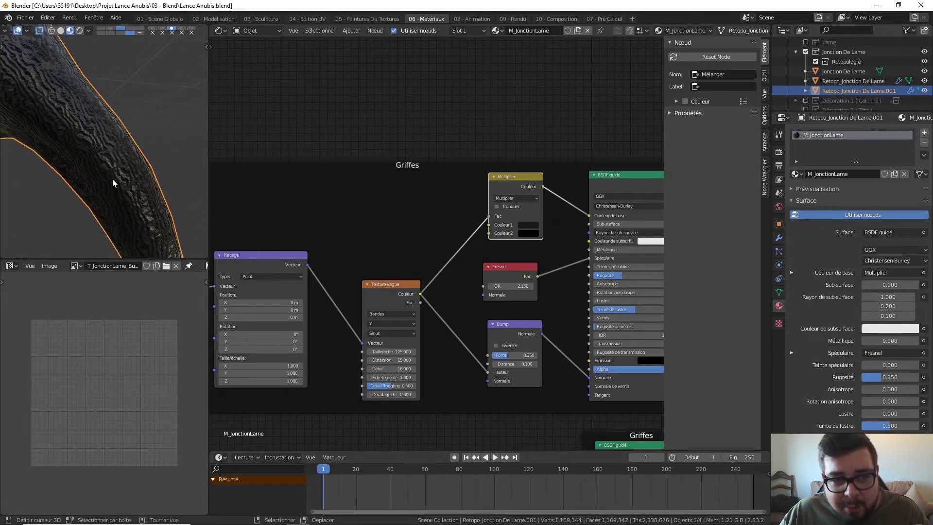
scroll(139, 206, down, 3)
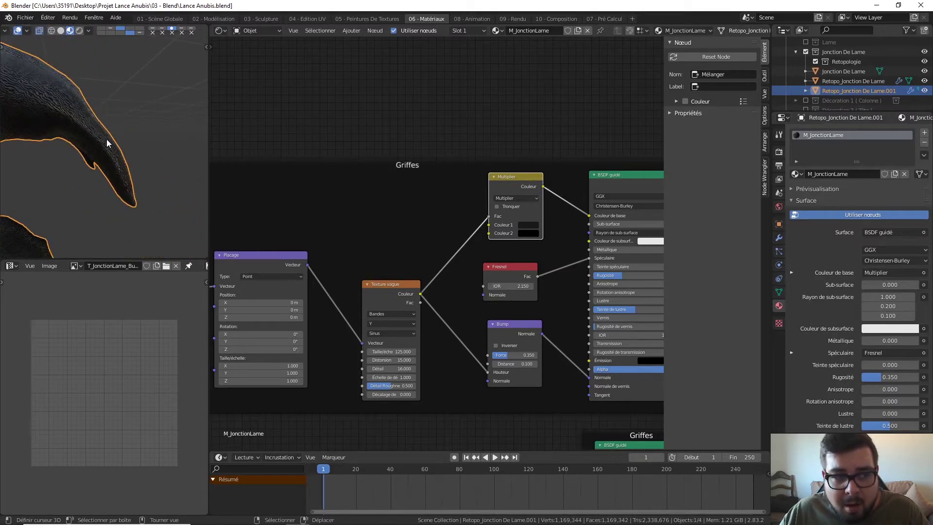
scroll(68, 136, down, 4)
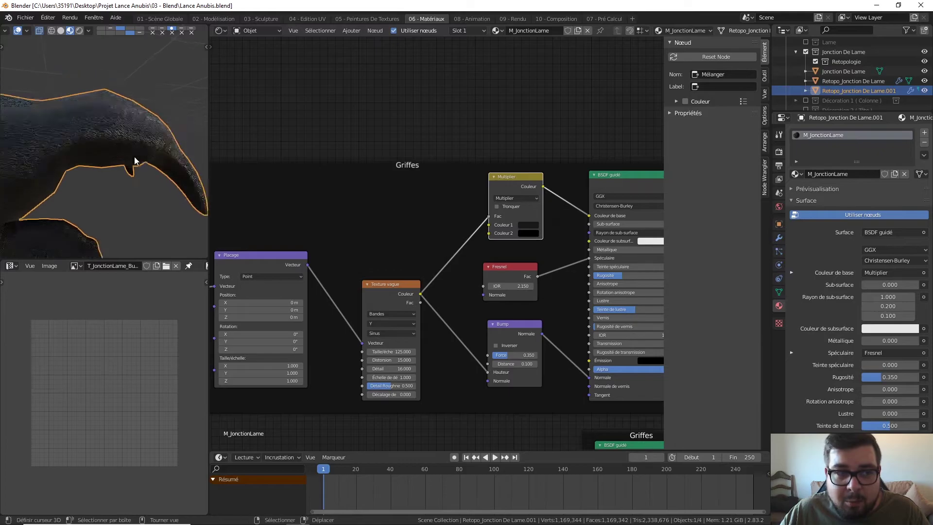
middle_drag(108, 159, 103, 136)
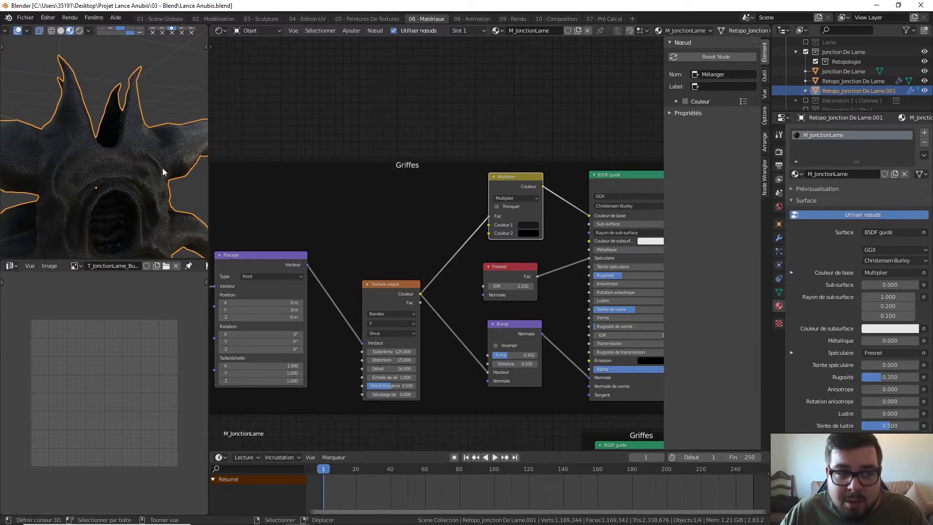
mouse_move(163, 172)
middle_down()
mouse_move(156, 162)
mouse_move(48, 159)
middle_up()
scroll(83, 174, up, 3)
scroll(130, 179, up, 3)
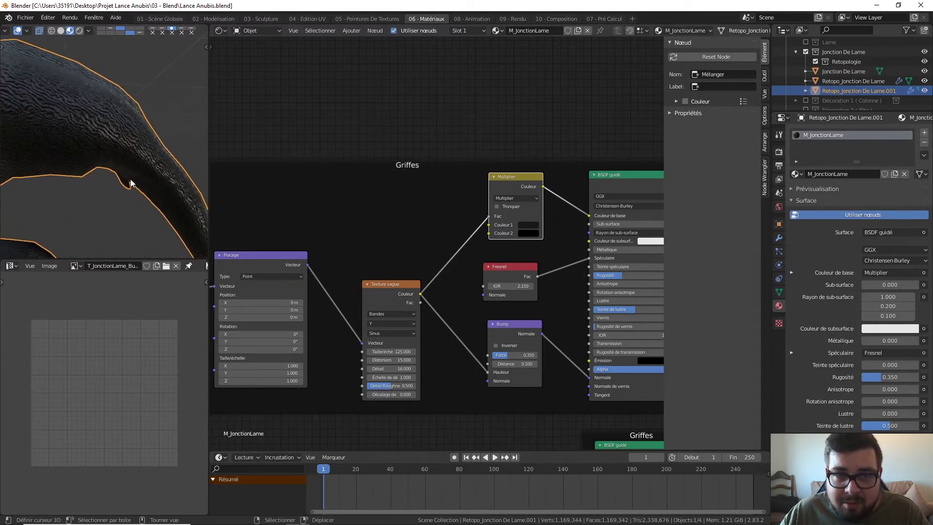
middle_drag(140, 154, 160, 160)
middle_drag(518, 286, 473, 273)
Step: Add an Ambient Occlusion node in the frame and move the existing Multiply node higher
scroll(475, 273, down, 1)
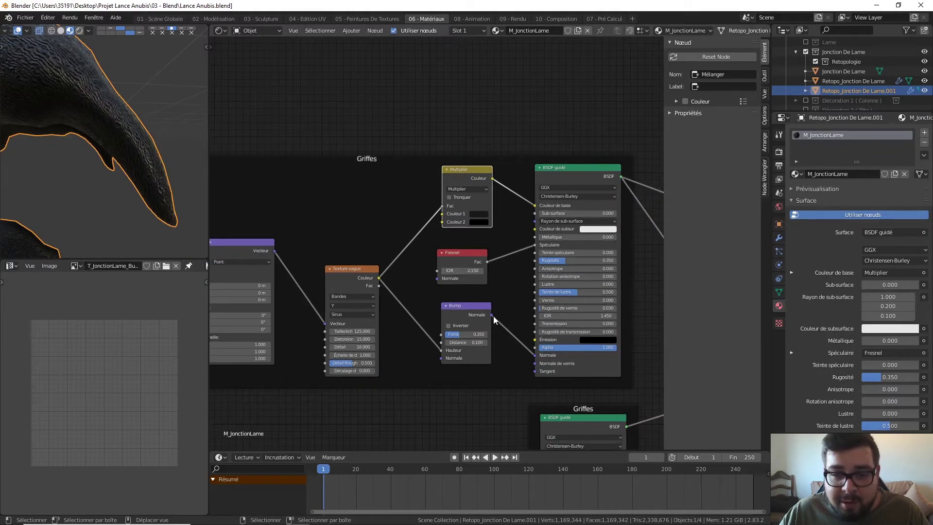
ctrl+drag(491, 315, 442, 278)
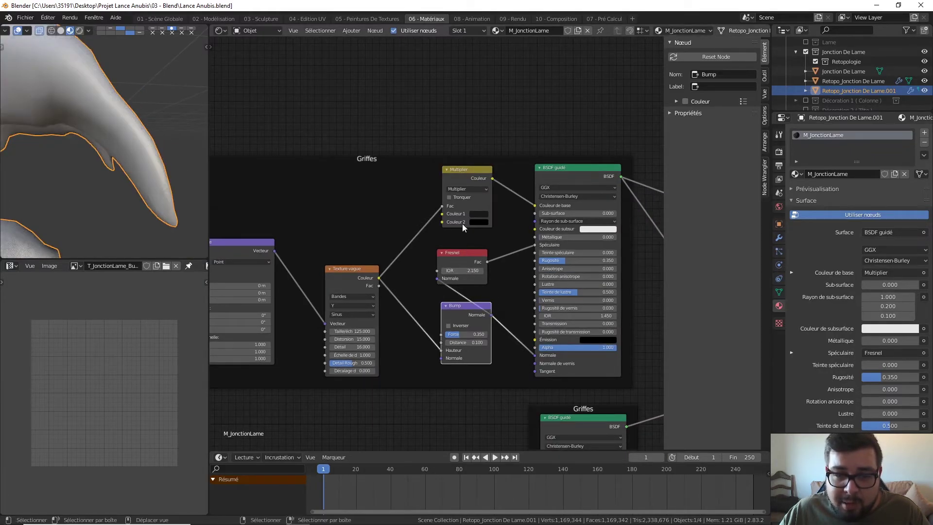
middle_drag(385, 205, 406, 241)
key(shift+a)
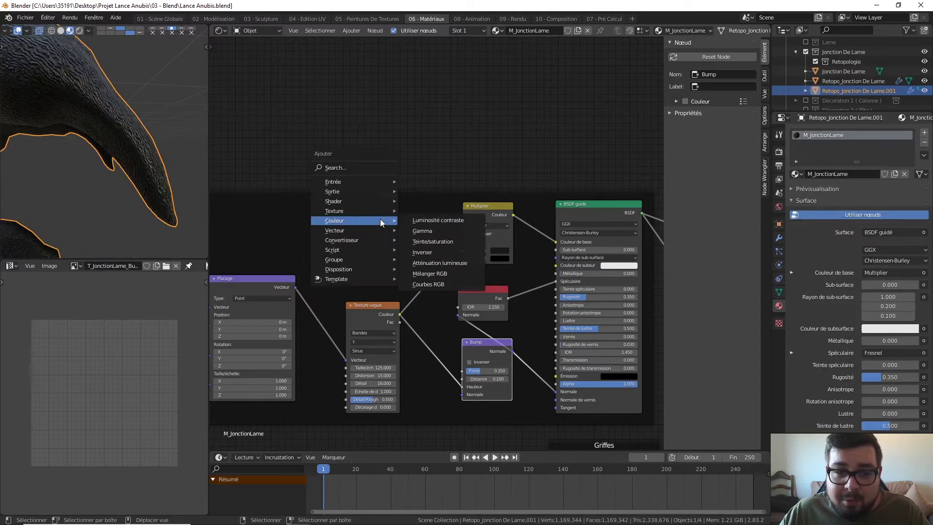
mouse_move(352, 181)
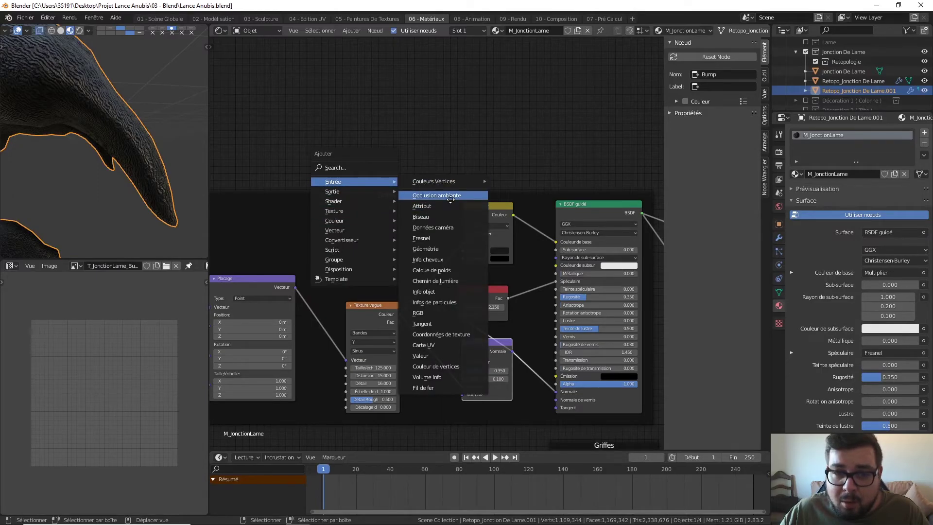
click(438, 181)
click(347, 207)
drag(489, 208, 460, 134)
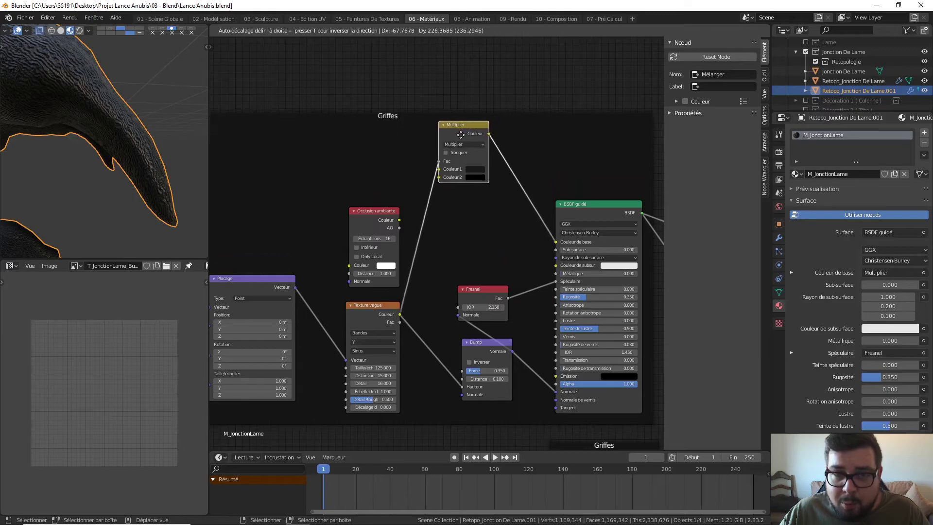
click(471, 196)
Step: Insert a second Multiply mix before Base Color, fed by the AO colour, at factor 1
key(shift+a)
mouse_move(443, 236)
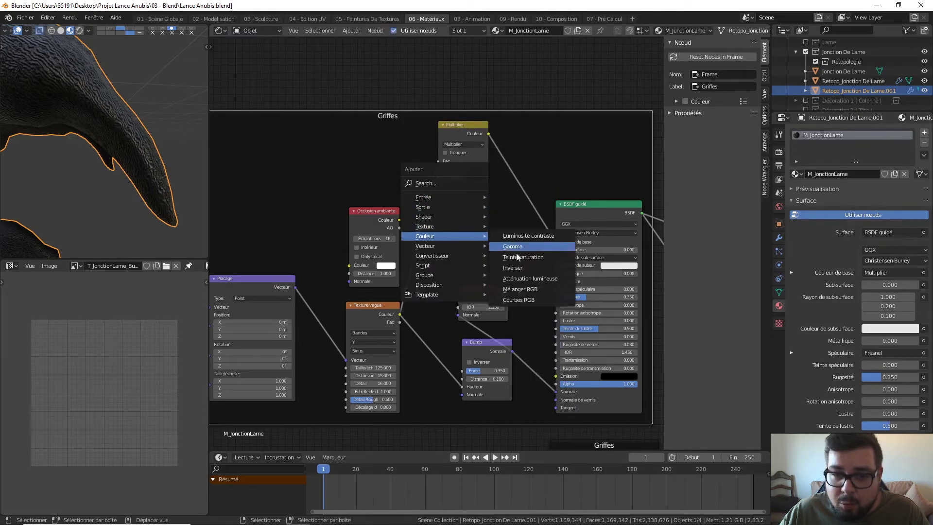
click(531, 294)
click(537, 165)
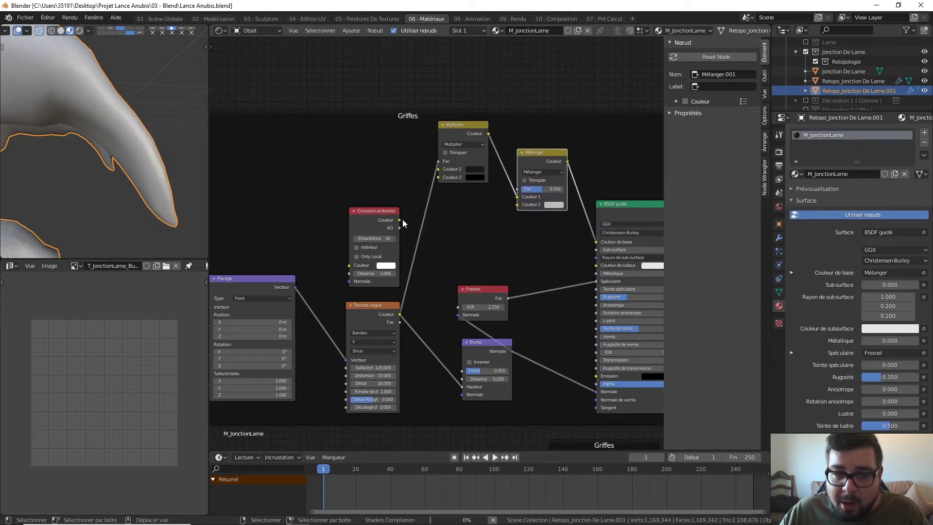
drag(449, 213, 517, 205)
drag(388, 214, 472, 199)
click(549, 171)
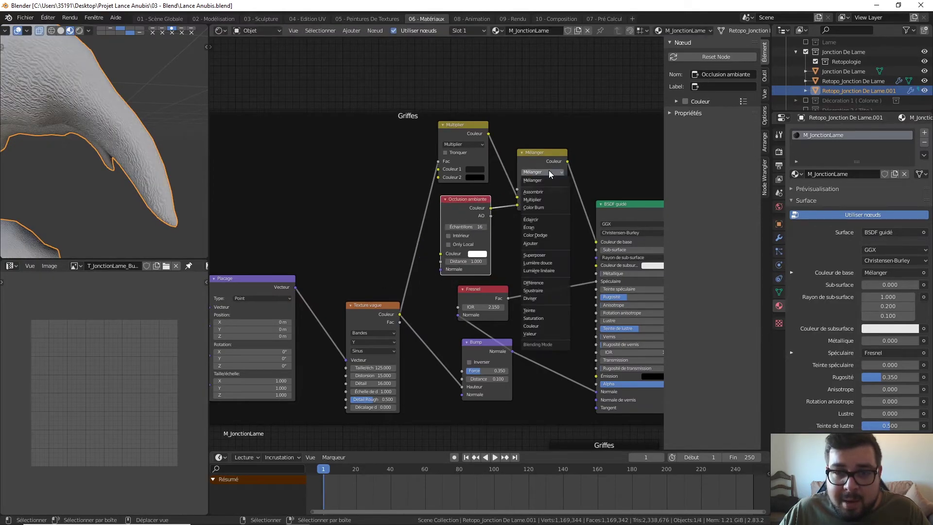
click(543, 199)
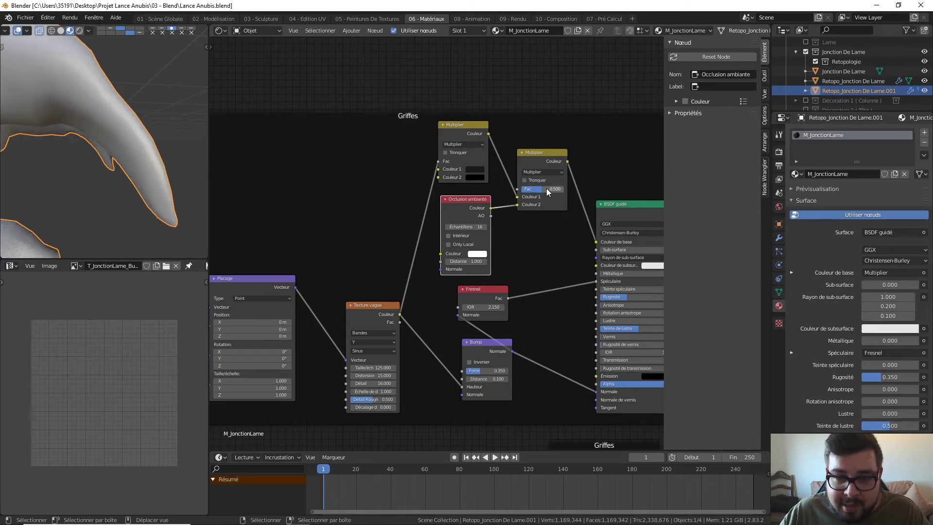
drag(539, 190, 563, 190)
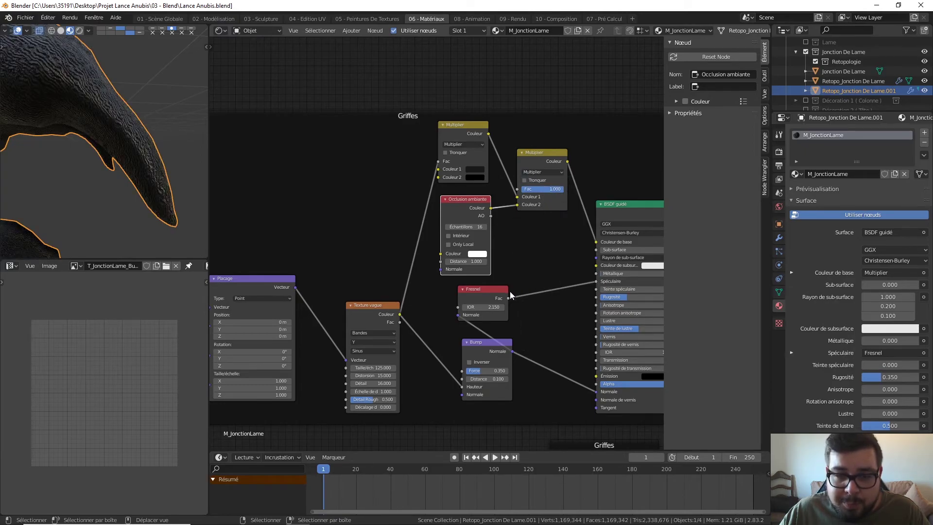
click(526, 337)
drag(512, 350, 442, 269)
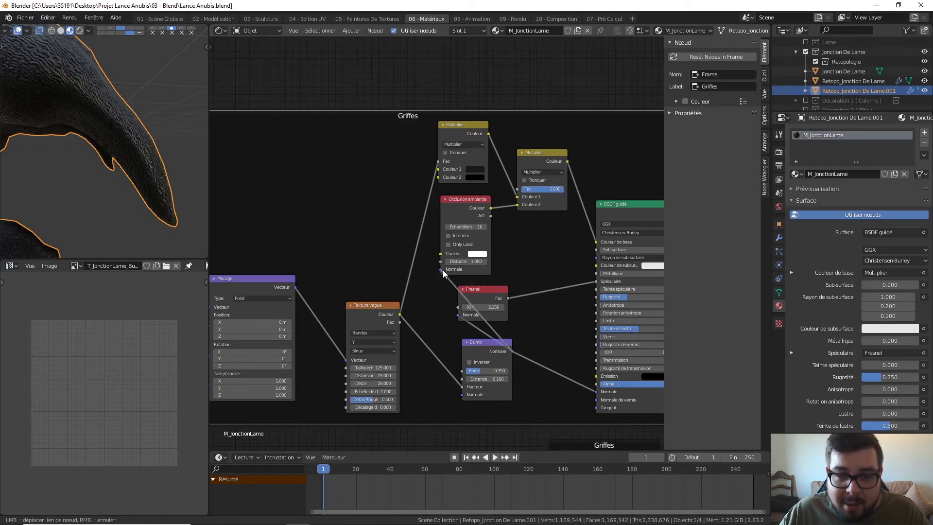
Step: Connect Bump's Normal output to the Ambient Occlusion Normal input and shift the Fresnel node up-right
drag(486, 345, 448, 347)
drag(480, 291, 532, 281)
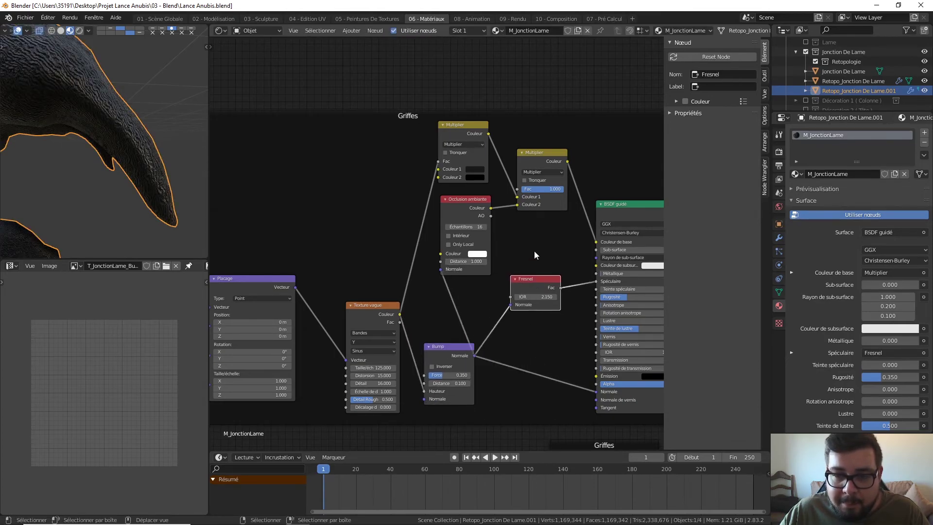
scroll(534, 251, down, 2)
scroll(532, 237, down, 1)
middle_drag(539, 258, 506, 187)
Step: Move the Griffes frame with its nodes higher in the node graph, then deselect it
click(512, 155)
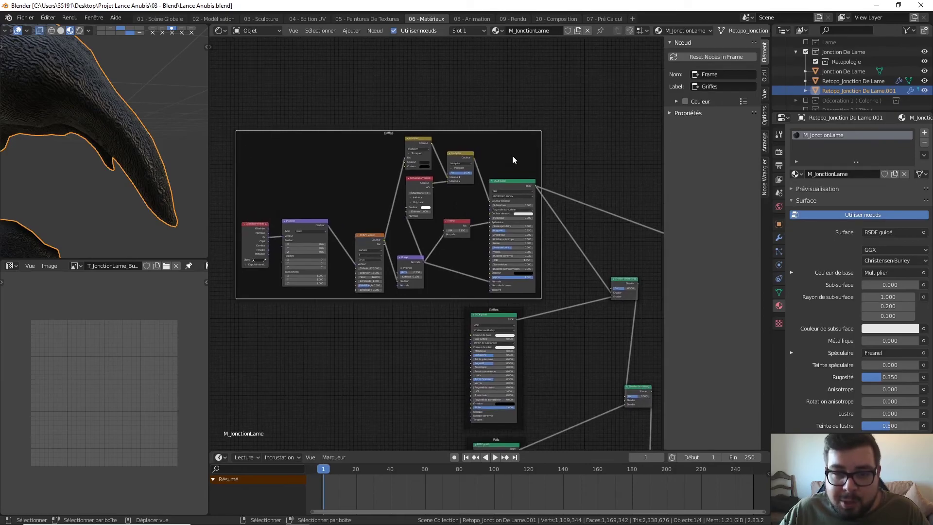
drag(509, 156, 535, 85)
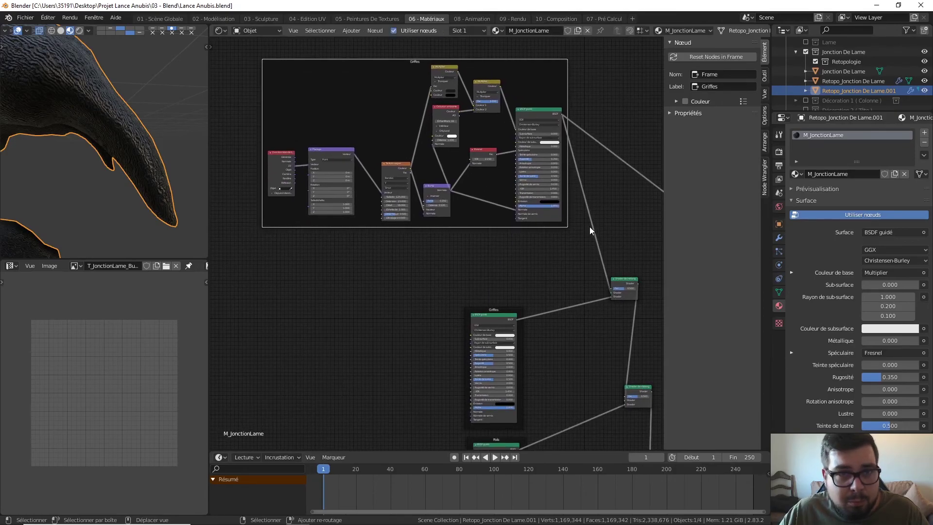
mouse_move(590, 226)
middle_down()
mouse_move(521, 193)
mouse_move(503, 142)
middle_up()
scroll(503, 142, down, 1)
scroll(483, 154, down, 2)
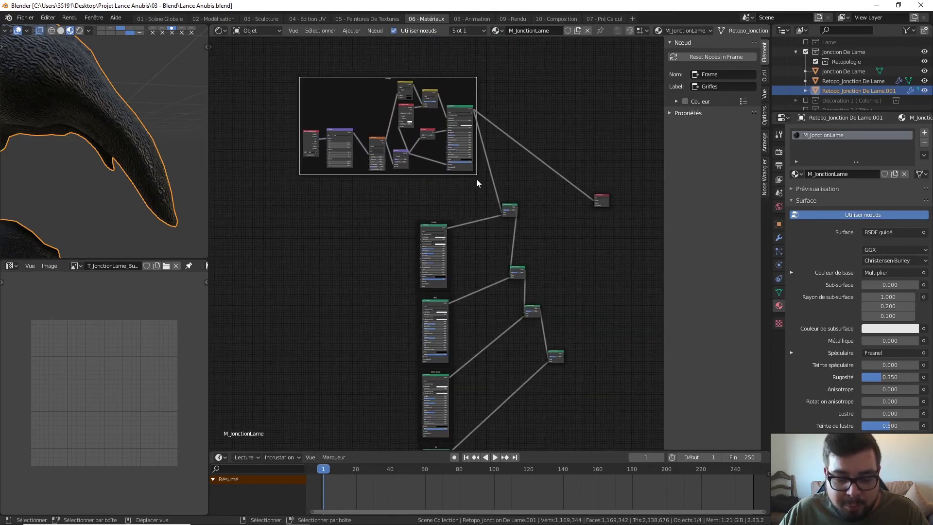
key(g)
click(469, 144)
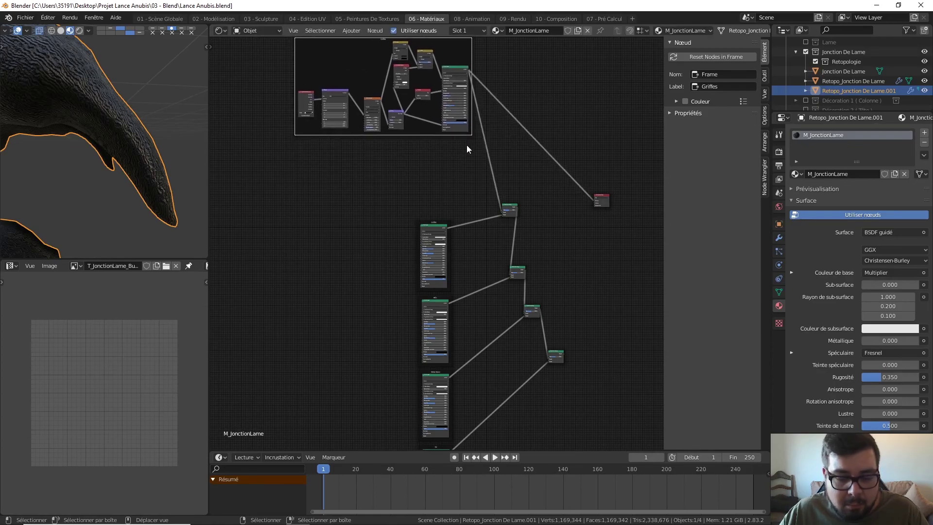
click(466, 145)
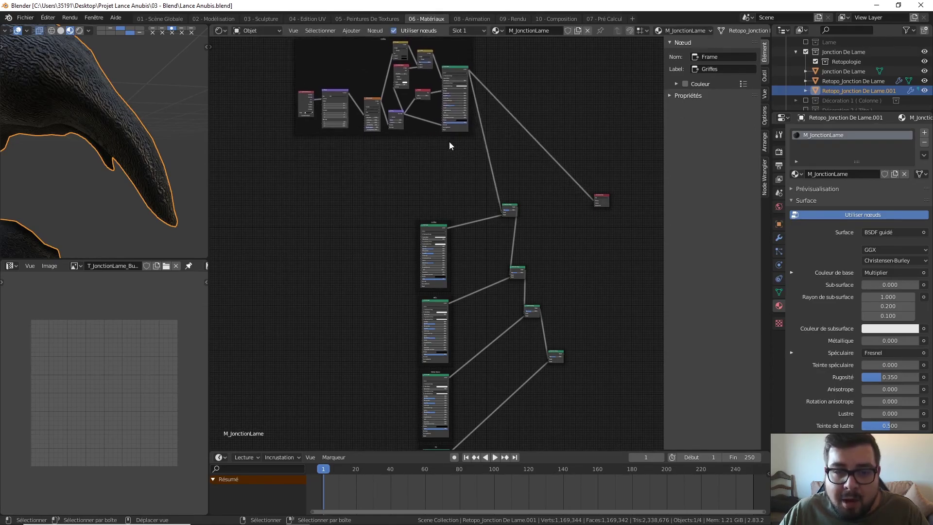
scroll(436, 194, up, 3)
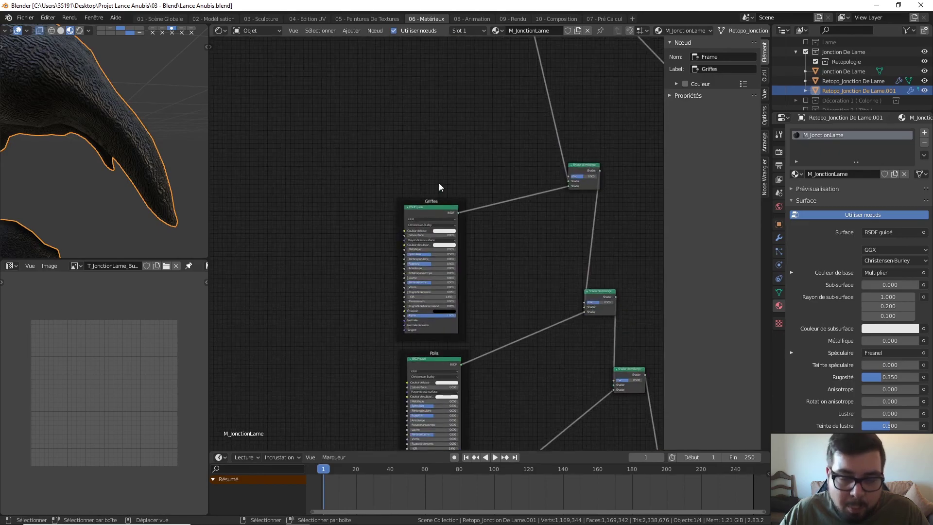